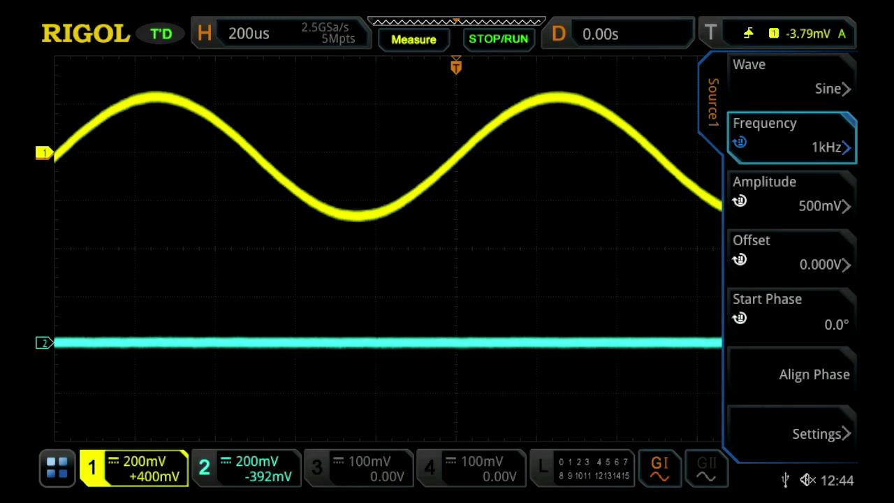
# - Bring up the Wave type list for generator Source1
pyautogui.click(790, 77)
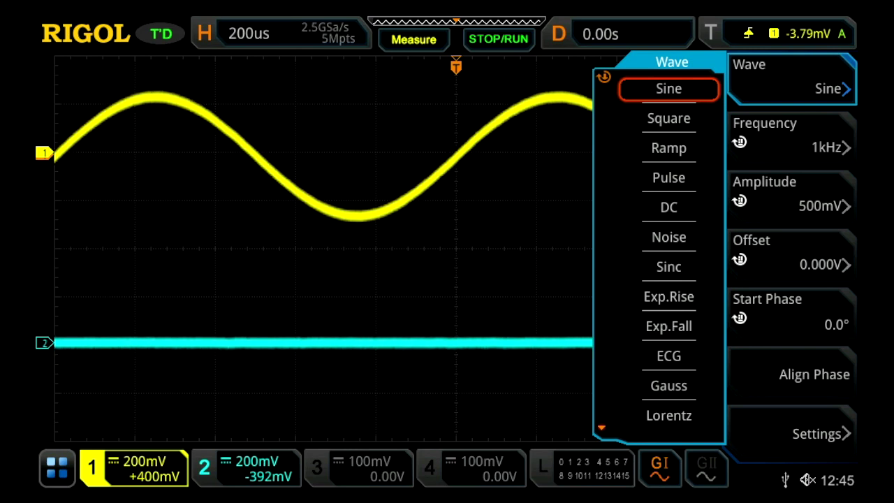
# - Switch Source1 to a Sinc waveform and shift the horizontal delay to -316 µs
pyautogui.scroll(-2, 668, 252)
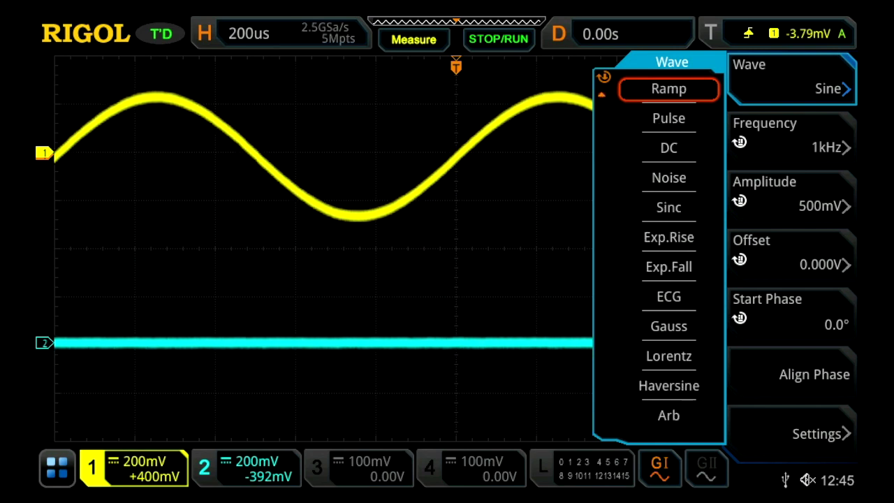
pyautogui.click(668, 207)
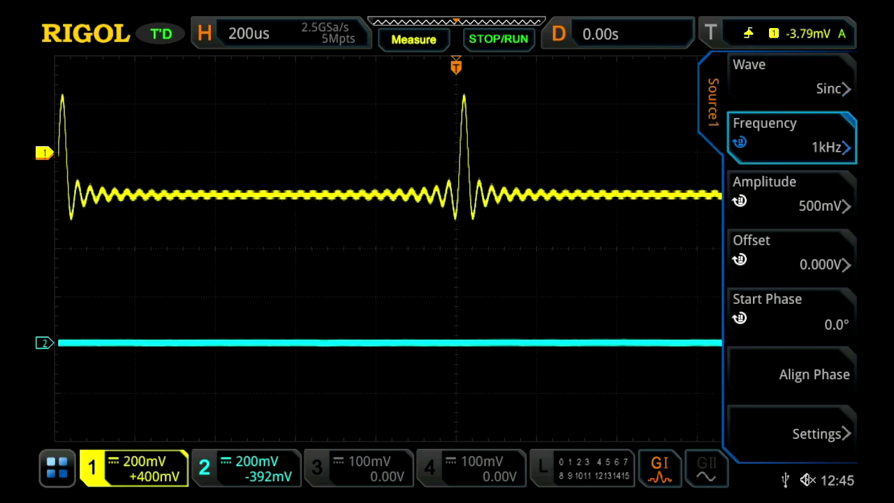
pyautogui.hscroll(-5, 388, 210)
pyautogui.hscroll(-3, 388, 210)
pyautogui.hscroll(-5, 388, 210)
pyautogui.hscroll(-1, 388, 210)
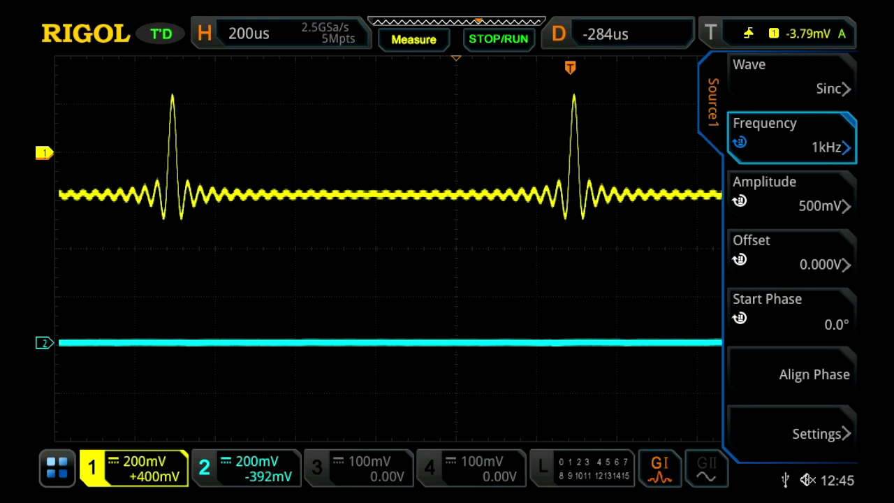
pyautogui.hscroll(-2, 388, 210)
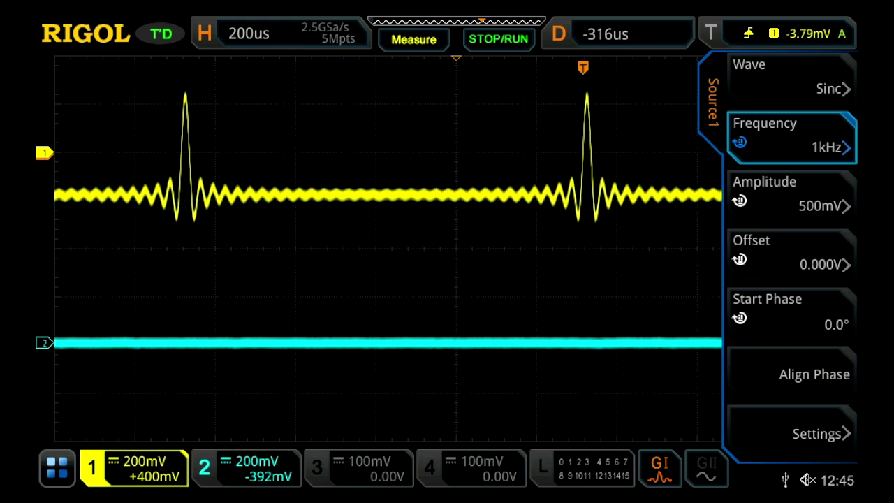
# - Leave the generator Type as None and enable Source2 for a 1 kHz sine on channel 2
pyautogui.click(810, 434)
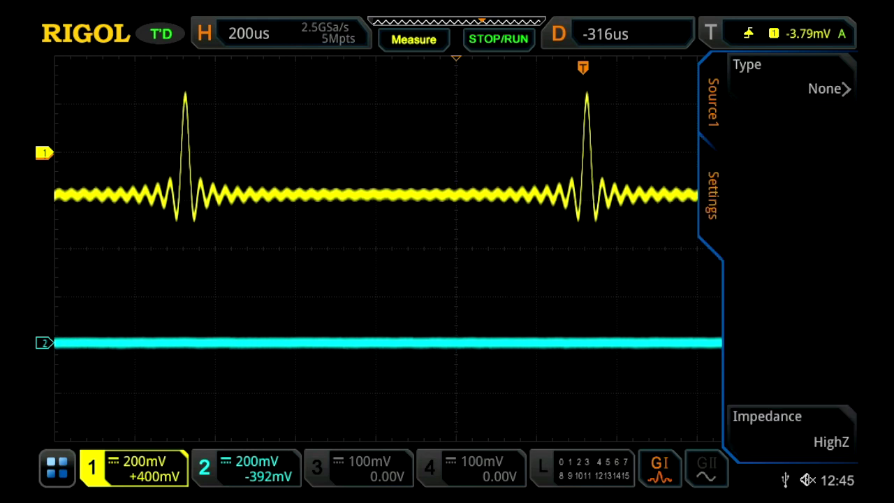
pyautogui.click(789, 78)
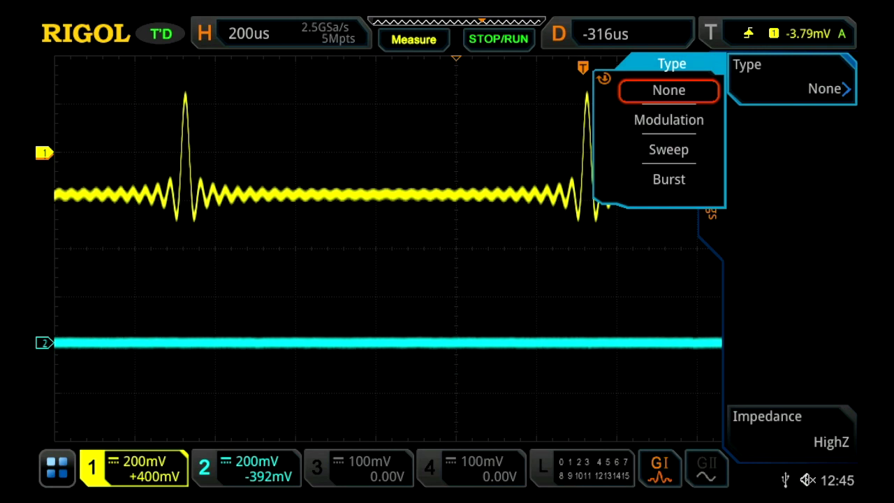
pyautogui.click(669, 90)
pyautogui.click(712, 102)
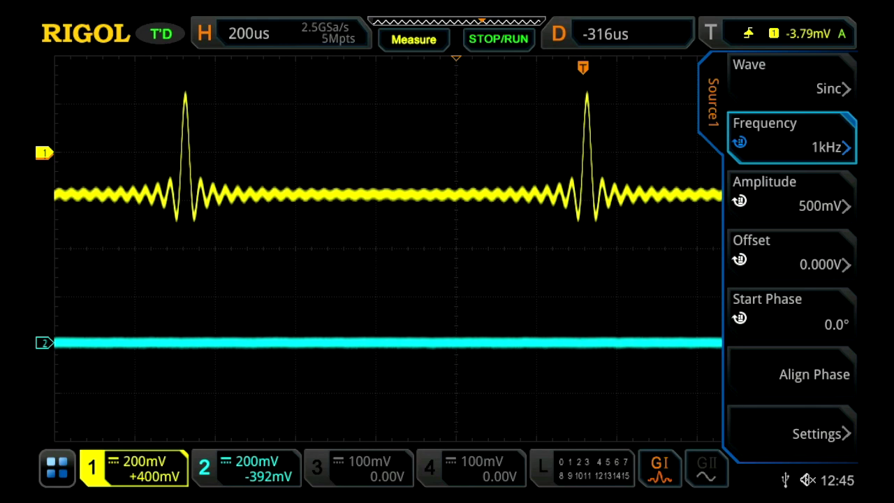
pyautogui.click(706, 468)
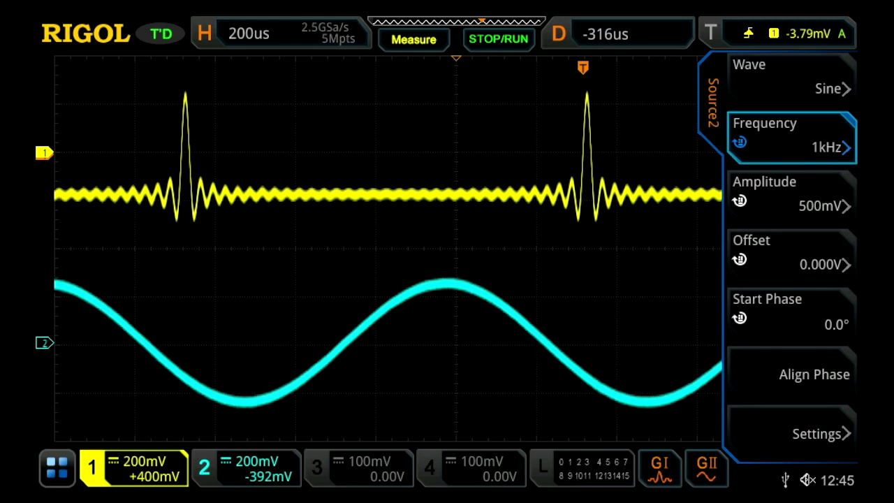
# - Change generator Source2's waveform from sine to Arb
pyautogui.click(790, 77)
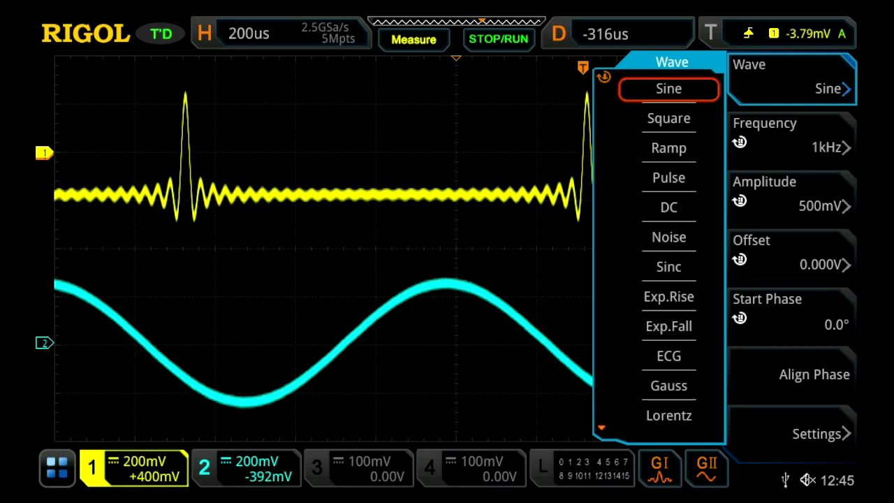
pyautogui.scroll(-2, 669, 252)
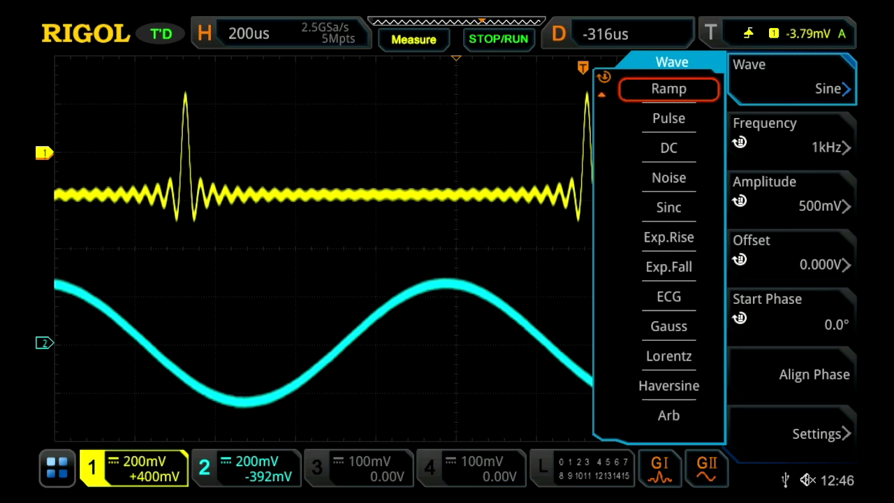
pyautogui.click(669, 415)
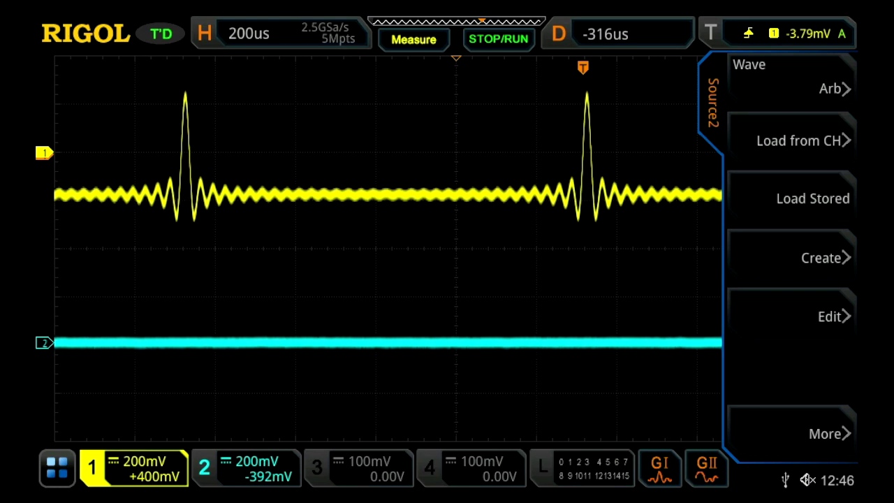
# - Load channel 1's span between Cursor A (-992 µs) and Cursor B (10 µs) into Source2
pyautogui.click(804, 140)
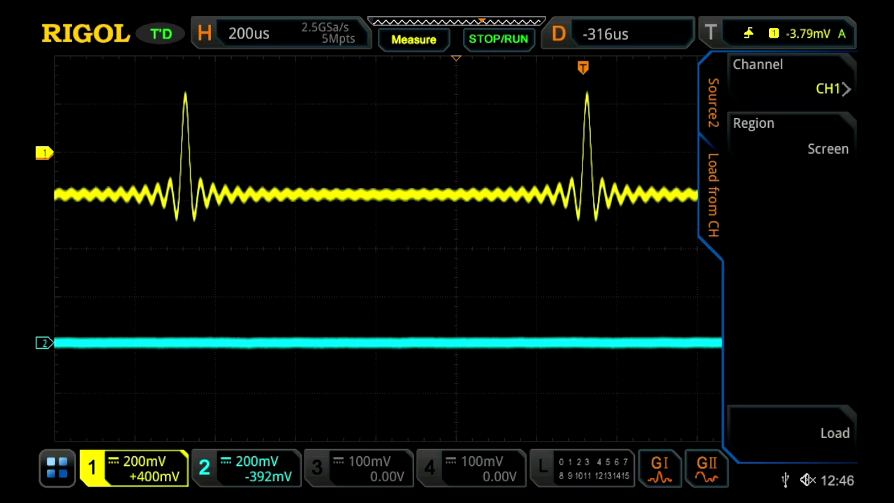
pyautogui.click(792, 138)
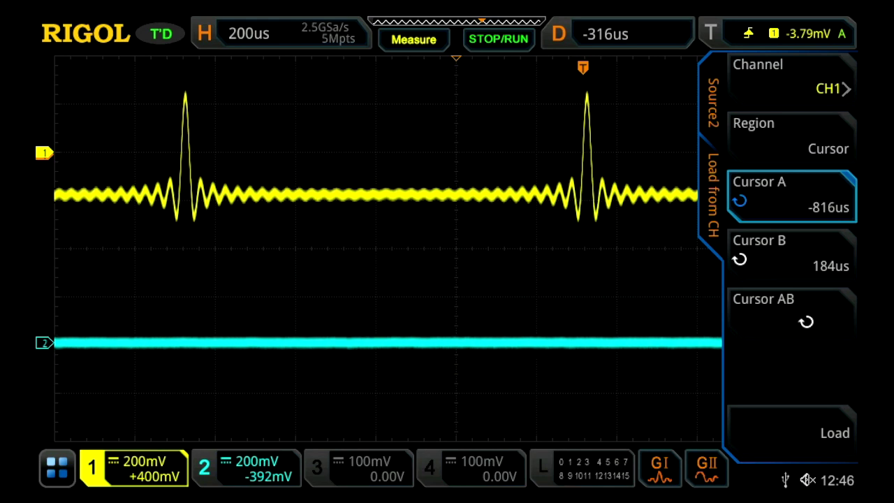
pyautogui.click(792, 138)
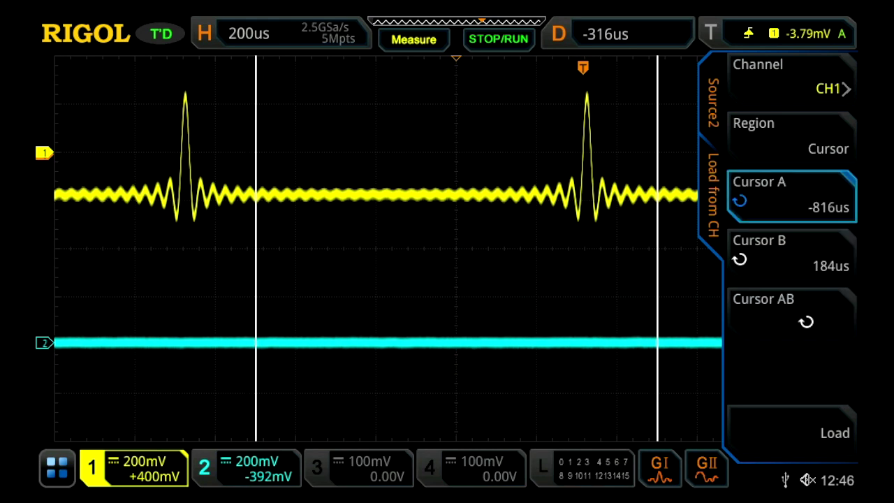
pyautogui.moveTo(255, 280); pyautogui.dragTo(185, 279)
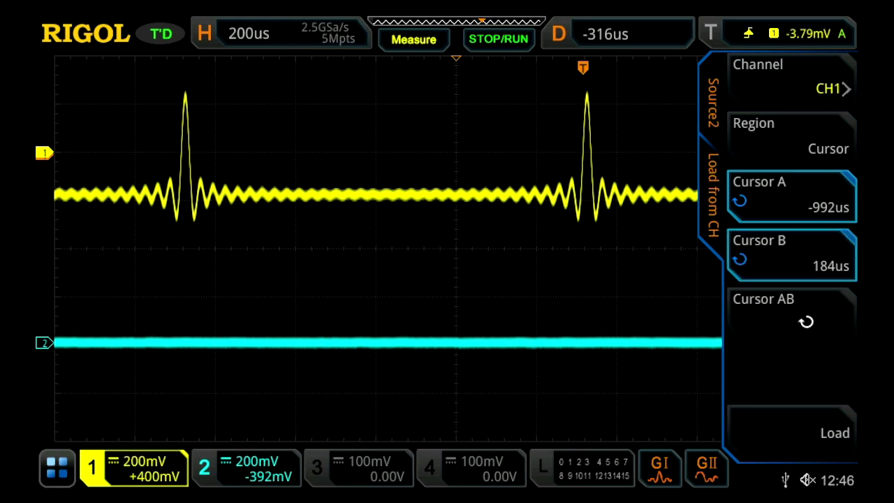
pyautogui.click(792, 255)
pyautogui.moveTo(657, 279); pyautogui.dragTo(587, 279)
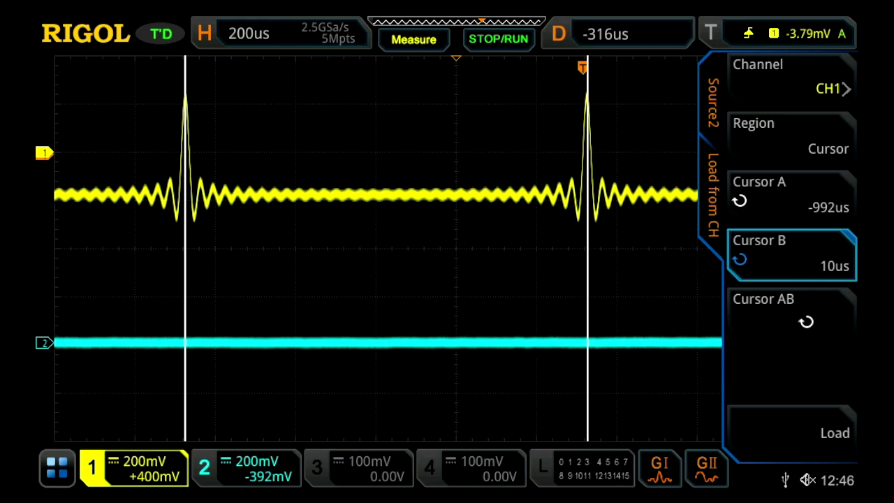
pyautogui.click(792, 432)
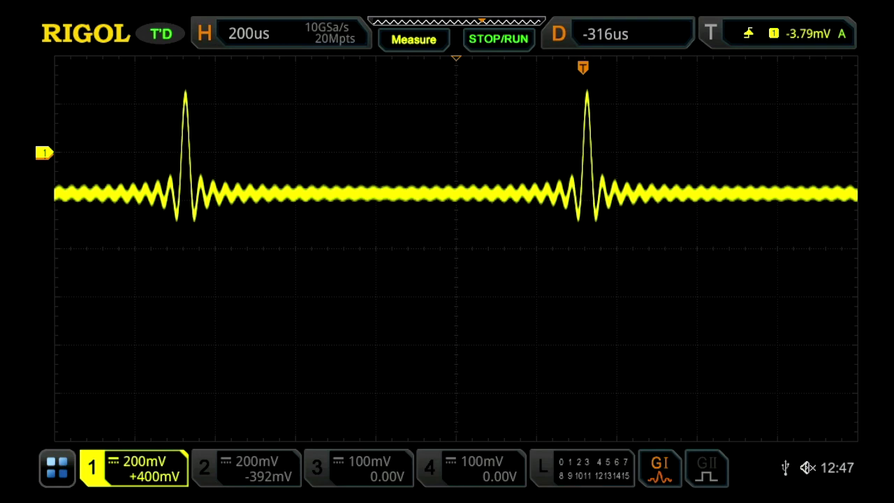
# - Turn on the DVM to read channel 1's 50.3 mV AC RMS and move its readout aside
pyautogui.click(57, 469)
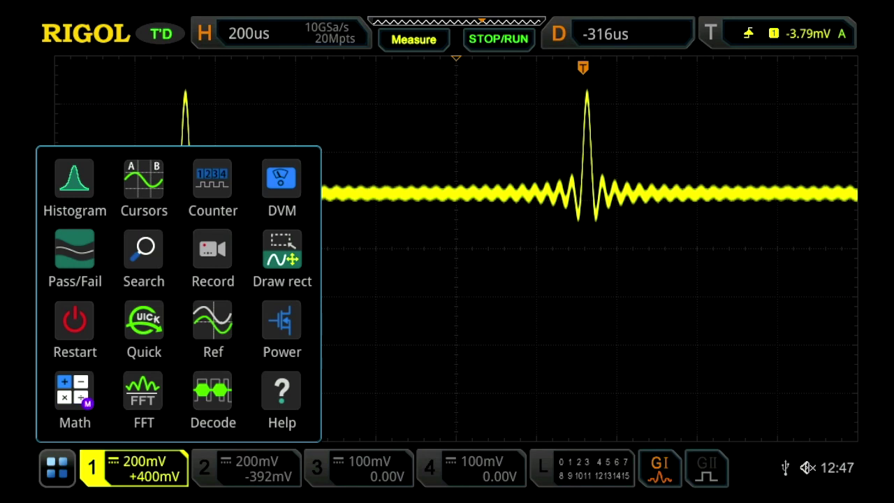
pyautogui.click(413, 39)
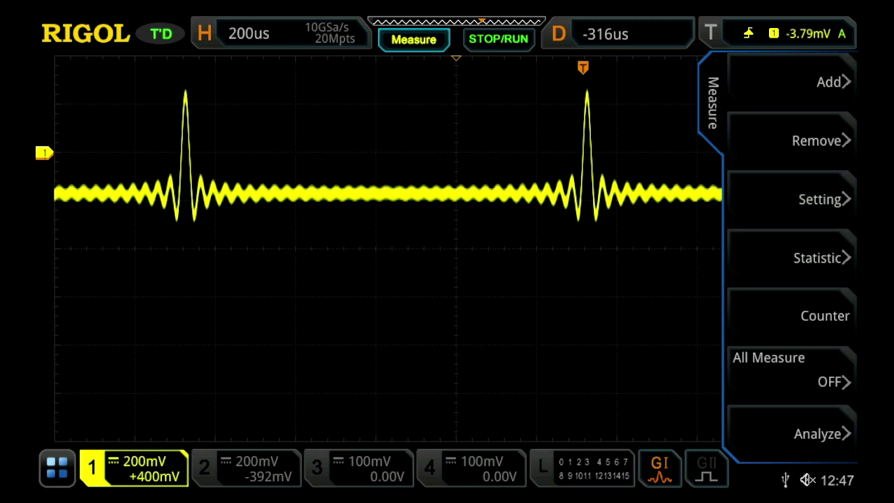
pyautogui.click(824, 433)
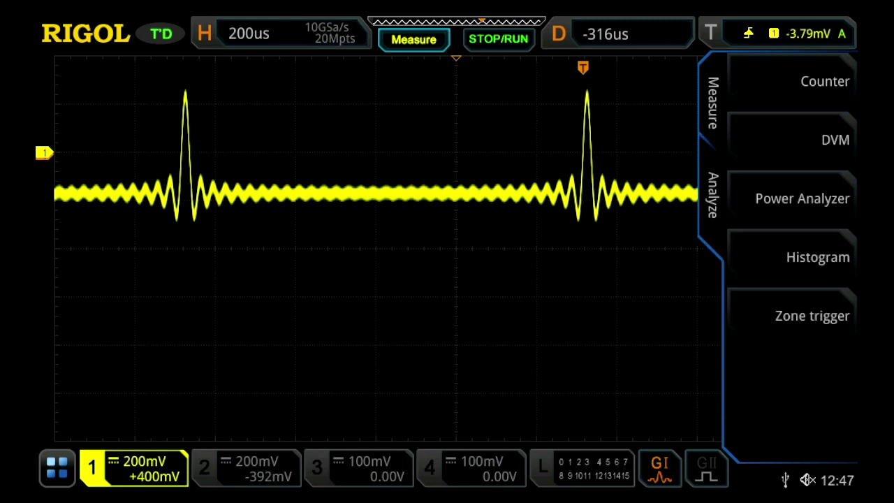
pyautogui.click(825, 140)
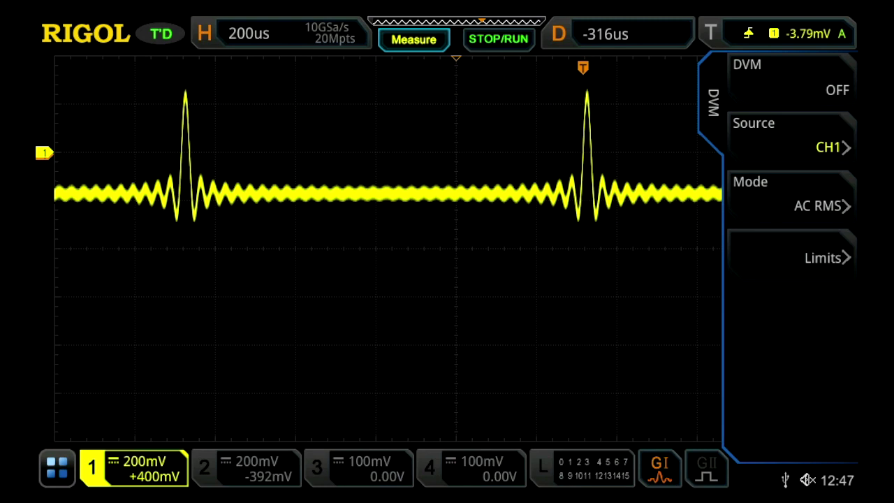
pyautogui.click(792, 78)
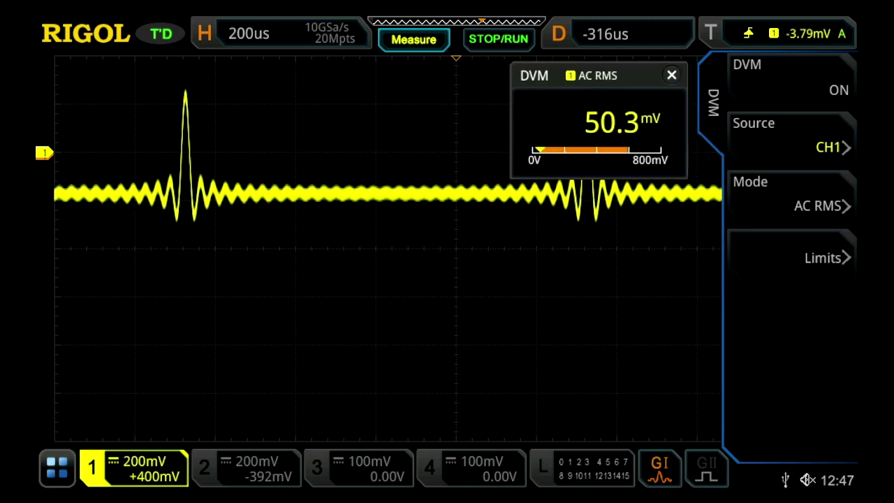
pyautogui.moveTo(545, 75)
pyautogui.mouseDown()
pyautogui.moveTo(260, 216)
pyautogui.moveTo(125, 258)
pyautogui.moveTo(108, 253)
pyautogui.mouseUp()
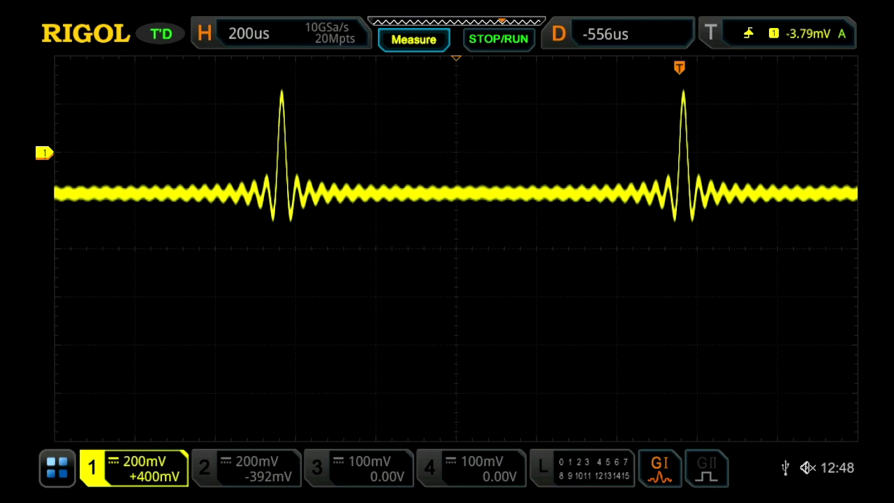
pyautogui.click(57, 468)
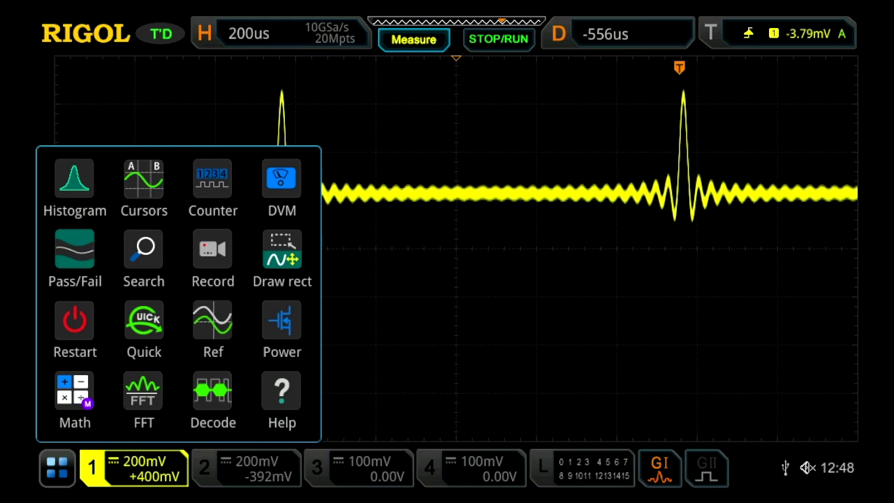
# - Enable the channel 1 frequency counter (about 999.89 Hz), then set its mode to Totalize
pyautogui.click(414, 39)
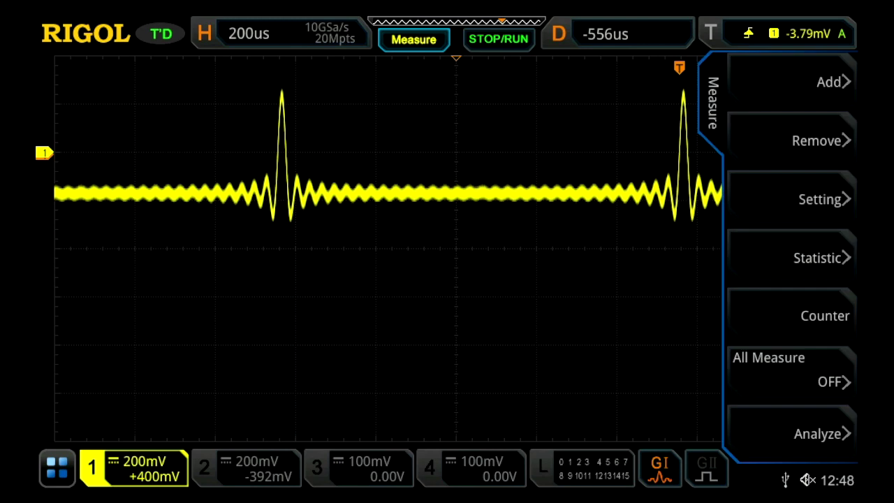
pyautogui.click(791, 315)
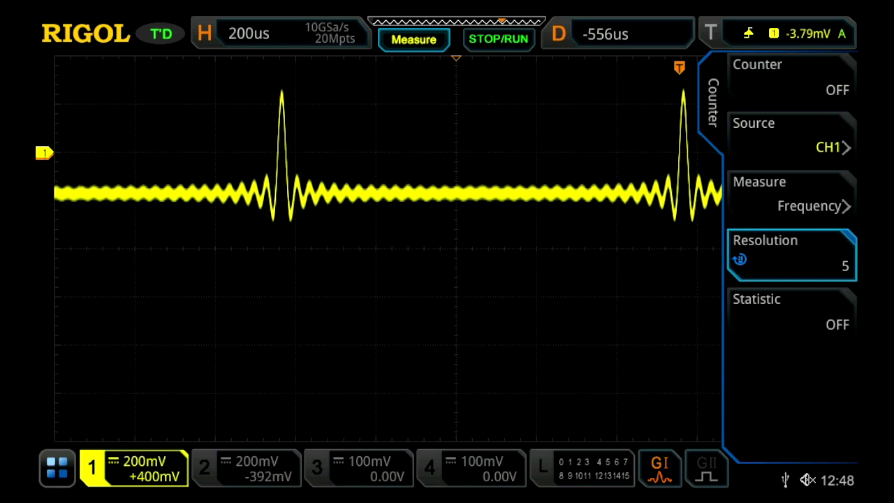
pyautogui.click(792, 77)
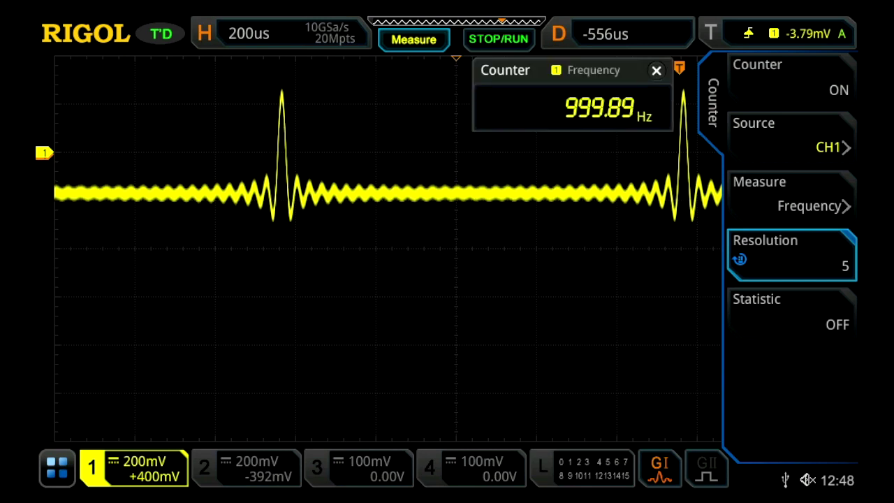
pyautogui.moveTo(531, 70); pyautogui.dragTo(462, 69)
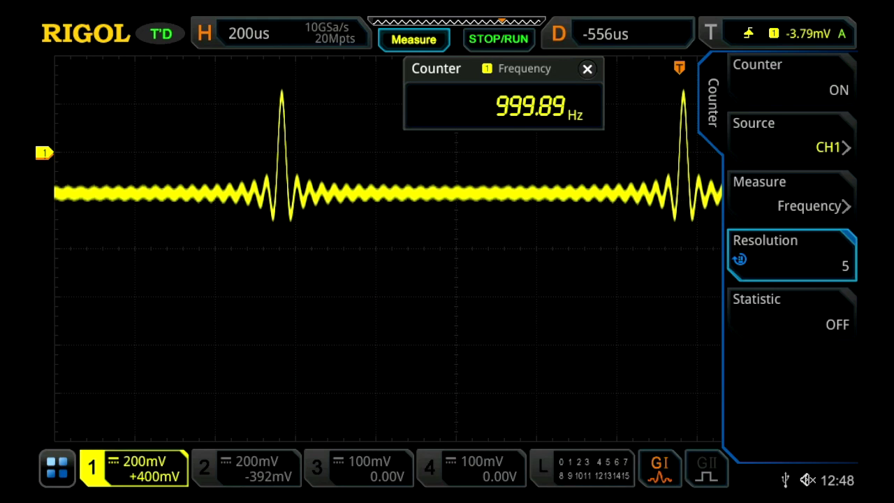
pyautogui.click(793, 195)
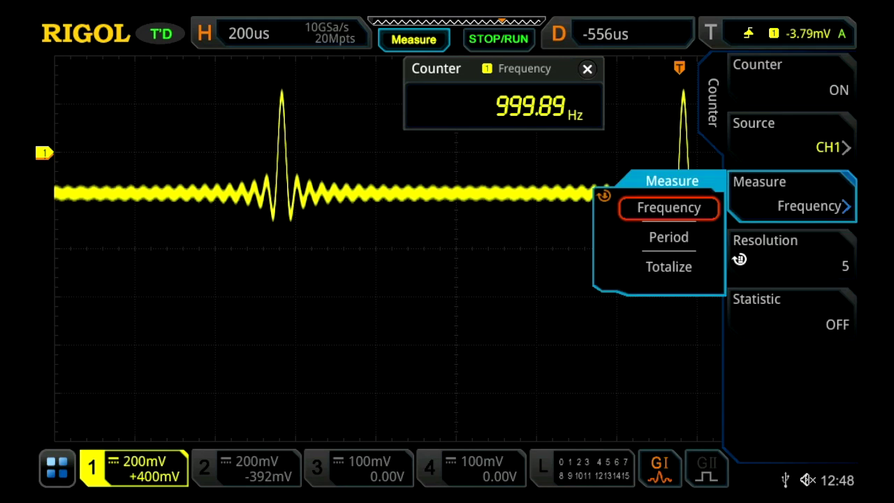
pyautogui.click(669, 266)
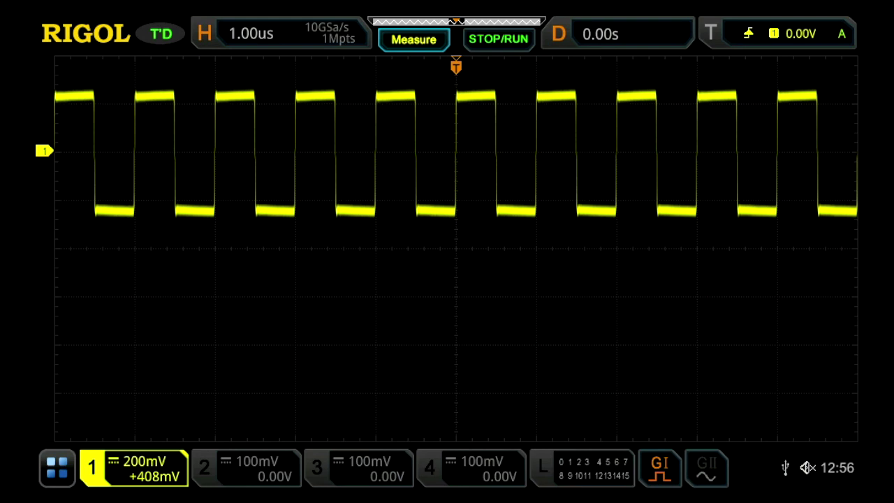
# - Set Math1's operator to FFT of channel 1 and switch the trace on
pyautogui.click(58, 469)
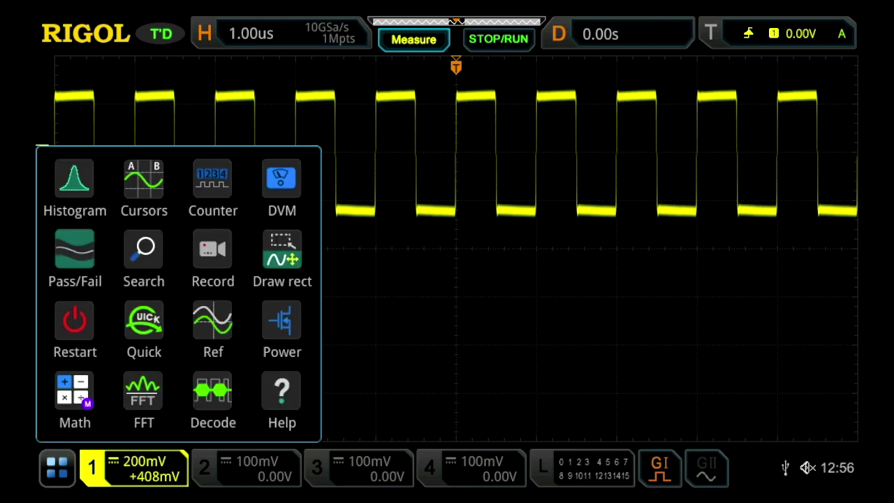
pyautogui.click(57, 469)
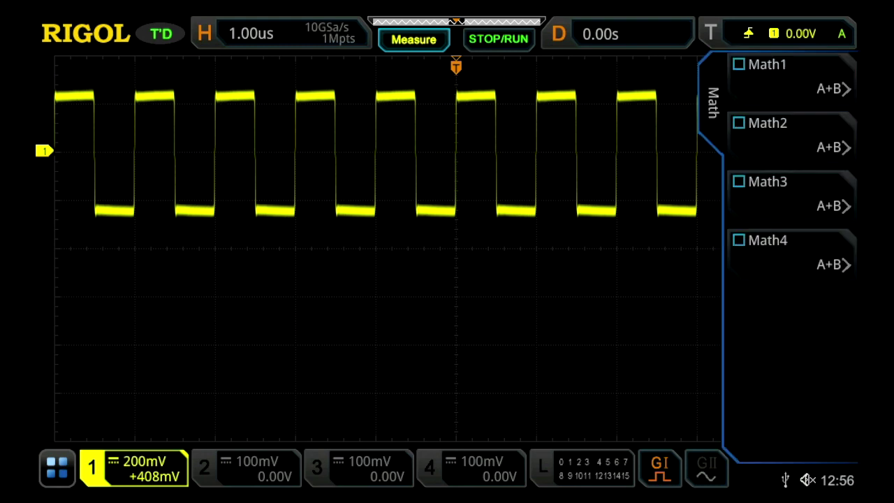
pyautogui.click(758, 64)
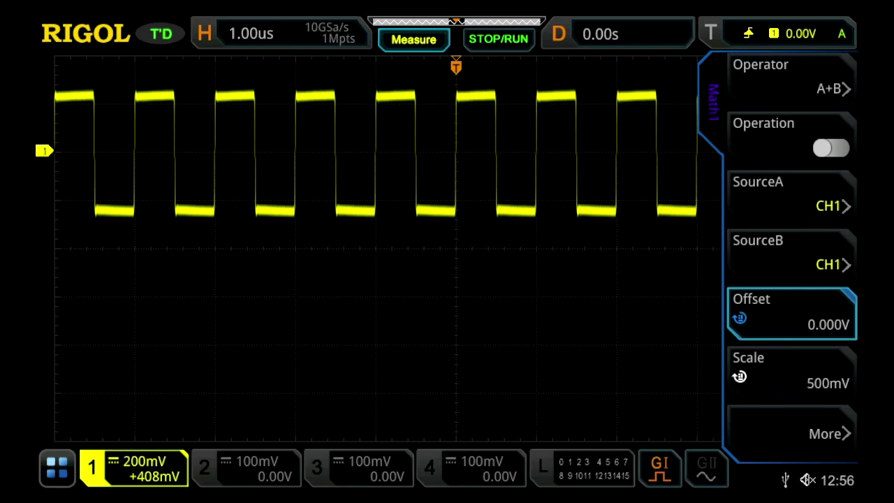
pyautogui.click(792, 77)
pyautogui.scroll(-1, 669, 251)
pyautogui.scroll(-3, 669, 252)
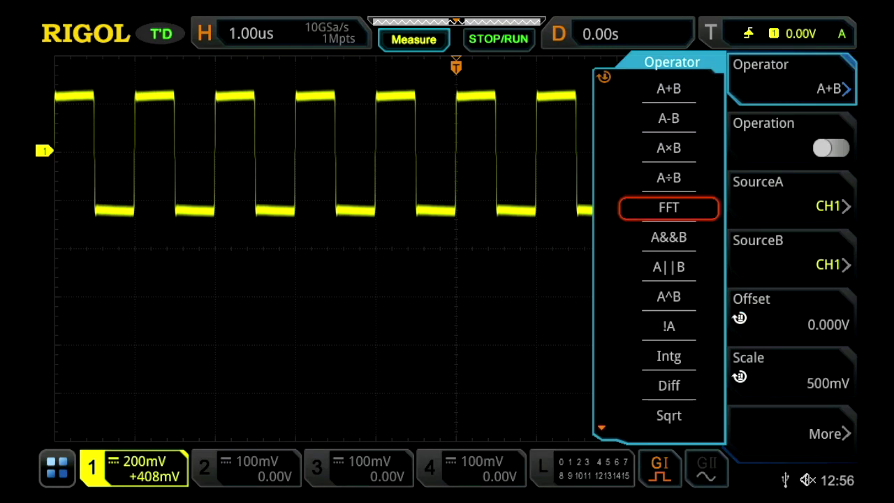
pyautogui.press('Return')
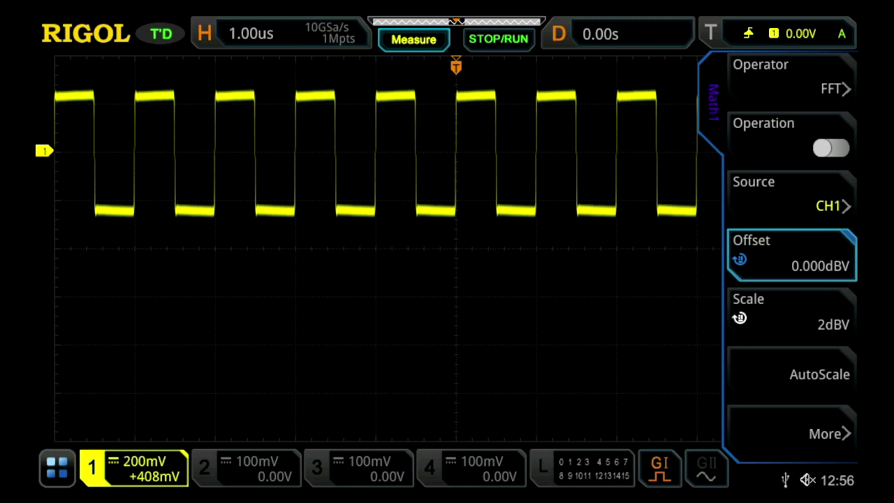
pyautogui.click(831, 148)
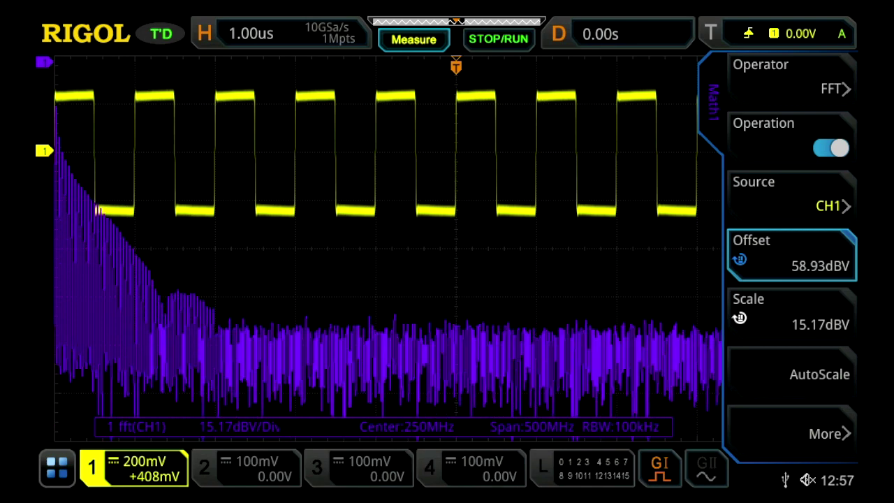
# - Set the Math1 FFT end frequency to 10 MHz, giving a 0–10 MHz span
pyautogui.click(793, 433)
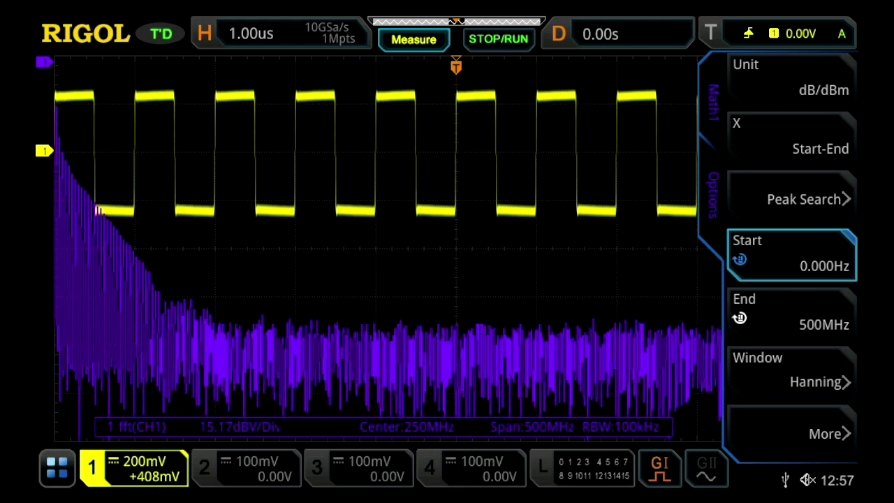
pyautogui.click(792, 314)
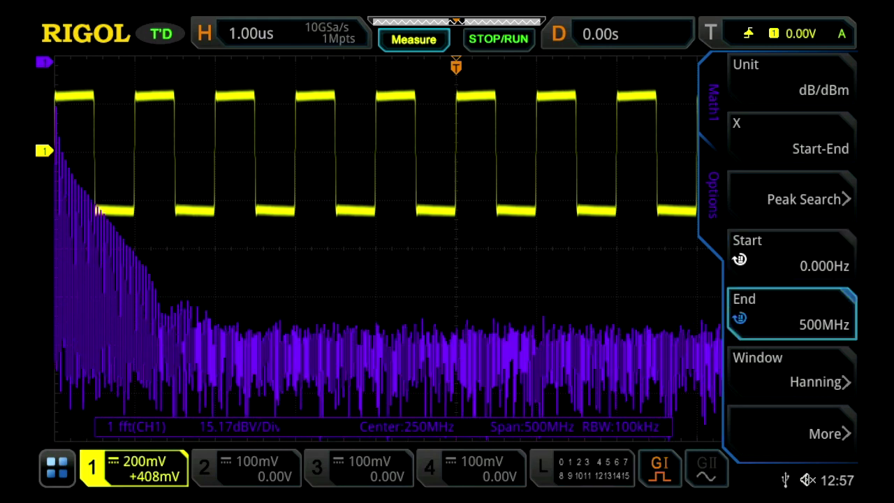
pyautogui.click(792, 314)
pyautogui.click(489, 267)
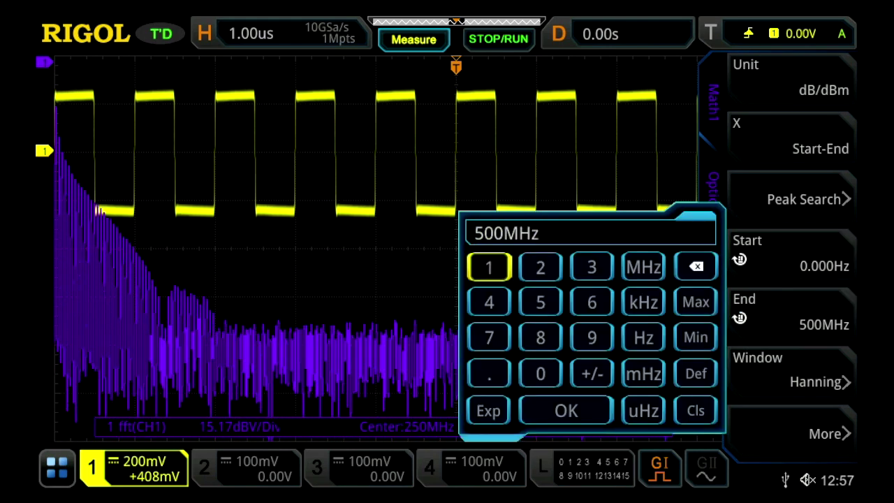
pyautogui.click(540, 374)
pyautogui.click(643, 268)
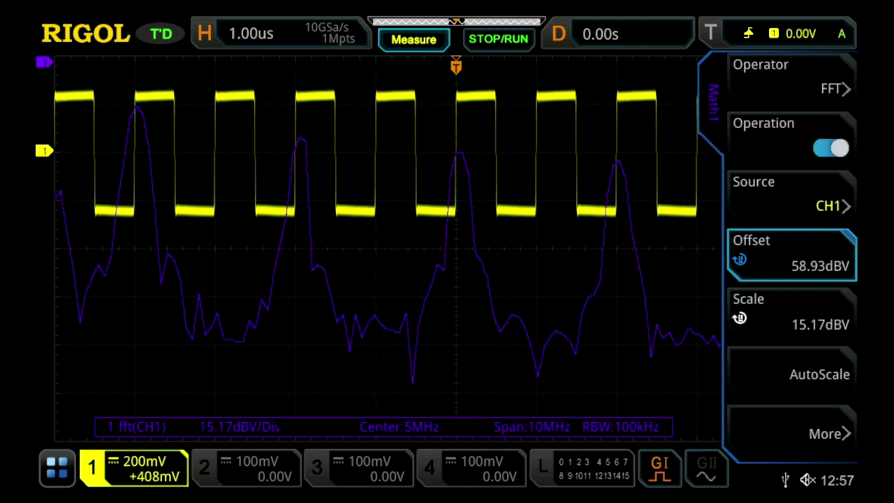
pyautogui.click(792, 433)
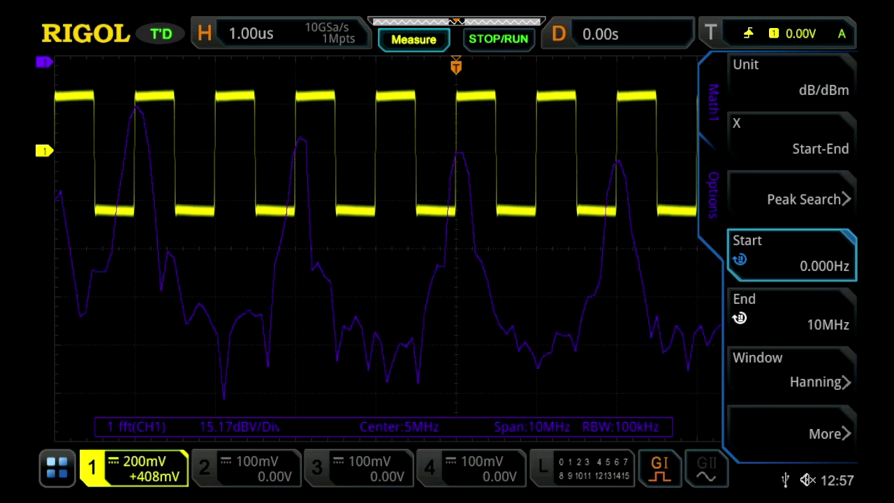
pyautogui.scroll(-1, 377, 244)
# - Turn on FFT Peak Search to display the peak table
pyautogui.scroll(-2, 377, 245)
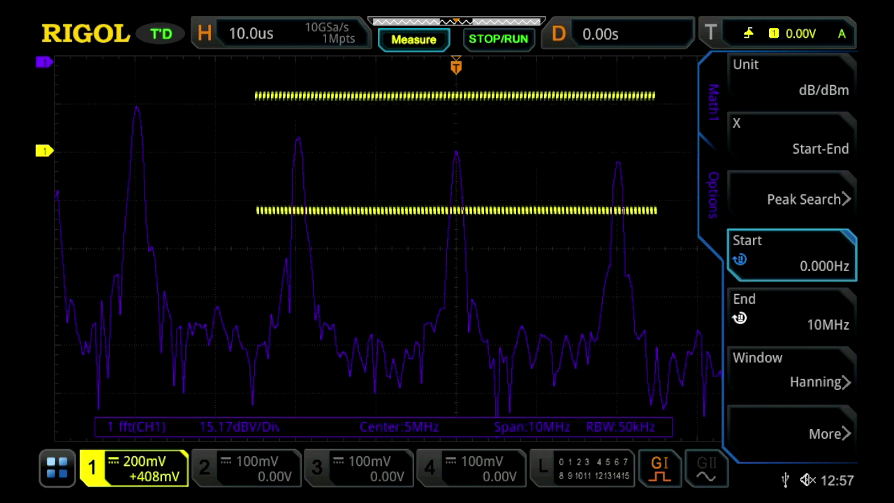
pyautogui.scroll(-1, 378, 245)
pyautogui.scroll(-1, 377, 244)
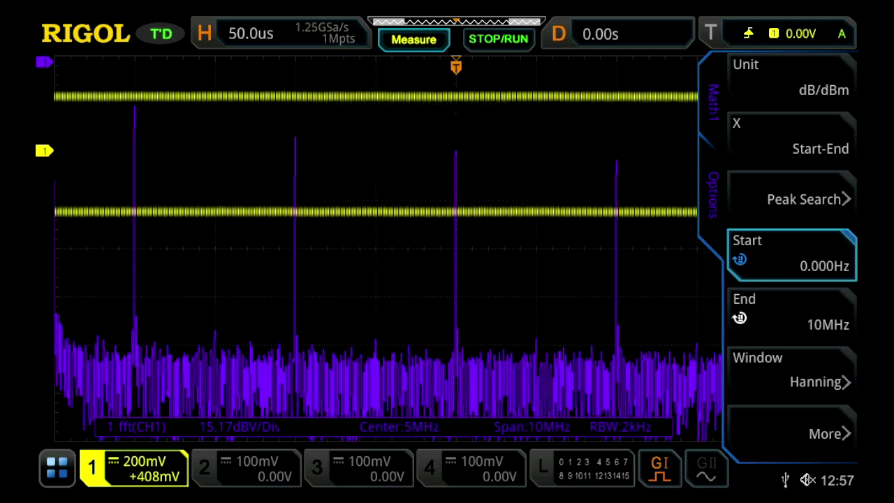
pyautogui.click(791, 199)
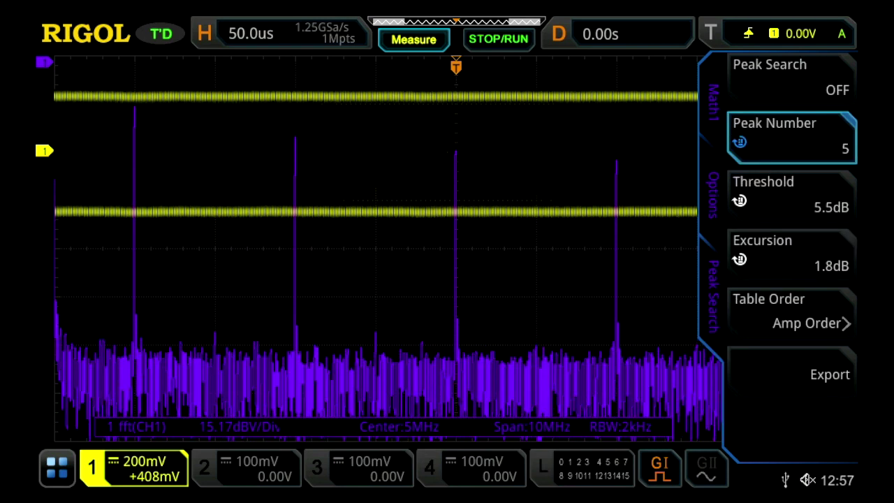
pyautogui.click(792, 77)
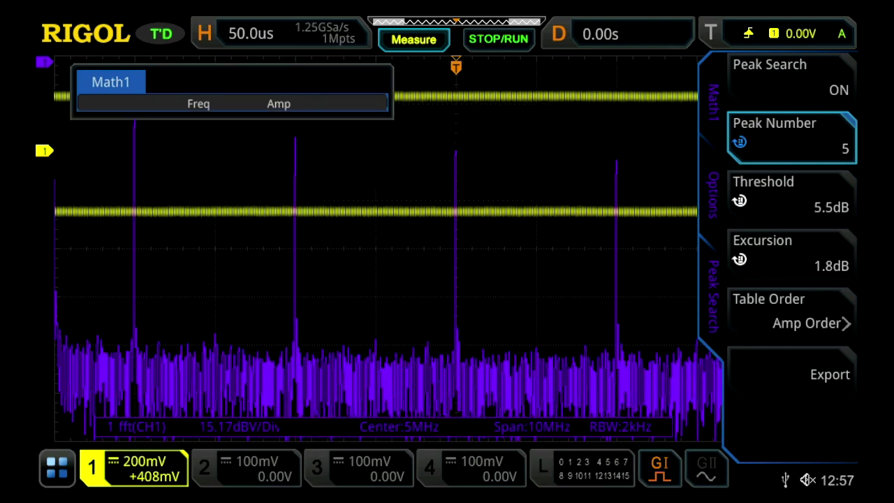
# - Adjust the peak search threshold, then return to the main Math1 FFT options
pyautogui.press('Down')
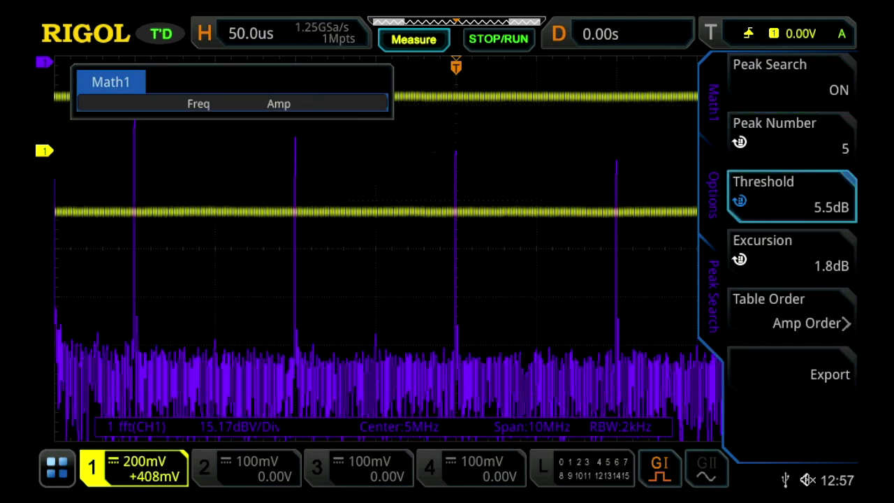
pyautogui.scroll(-5, 811, 207)
pyautogui.scroll(-3, 810, 206)
pyautogui.scroll(-3, 811, 207)
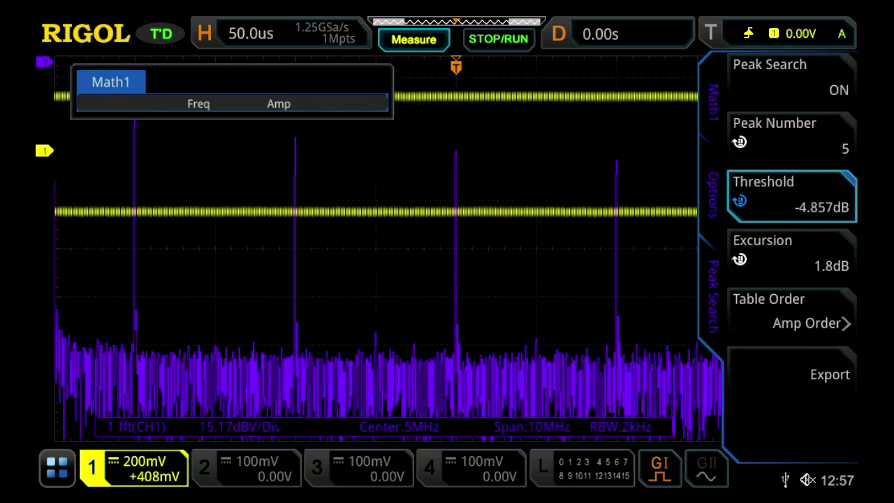
pyautogui.scroll(-10, 811, 207)
pyautogui.scroll(-10, 810, 207)
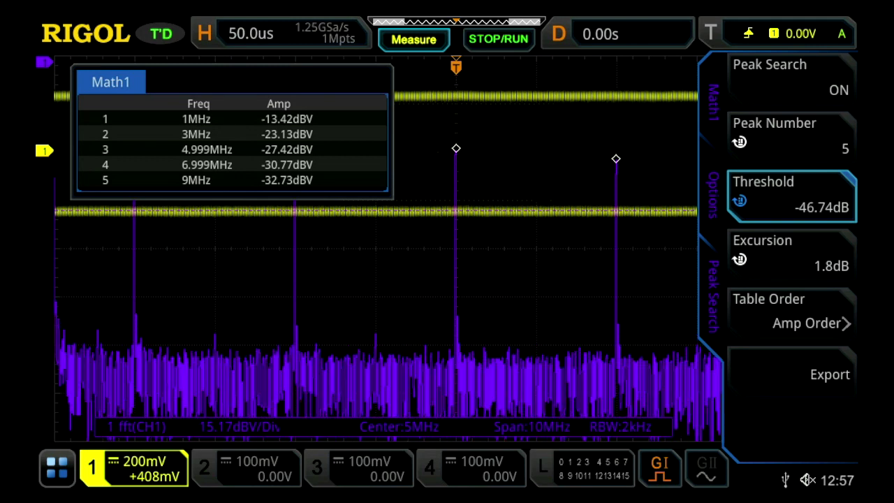
pyautogui.press('Escape')
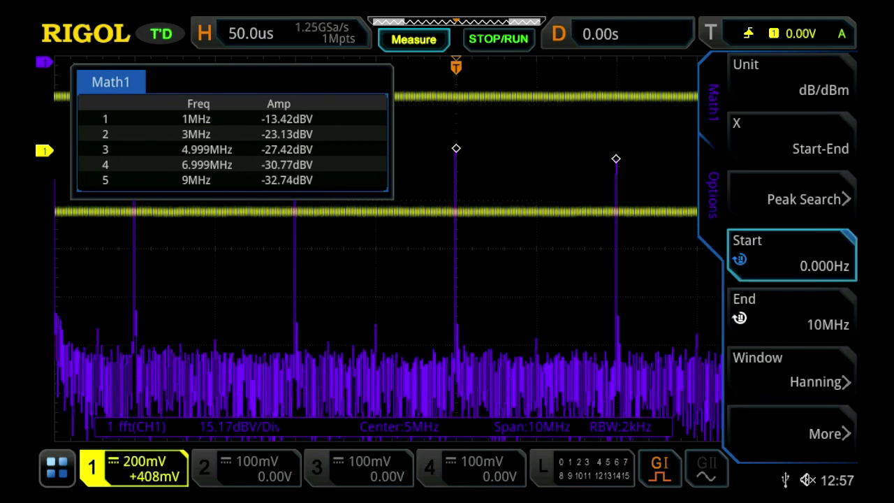
# - Switch the COLOR display option ON from the More menu
pyautogui.click(818, 433)
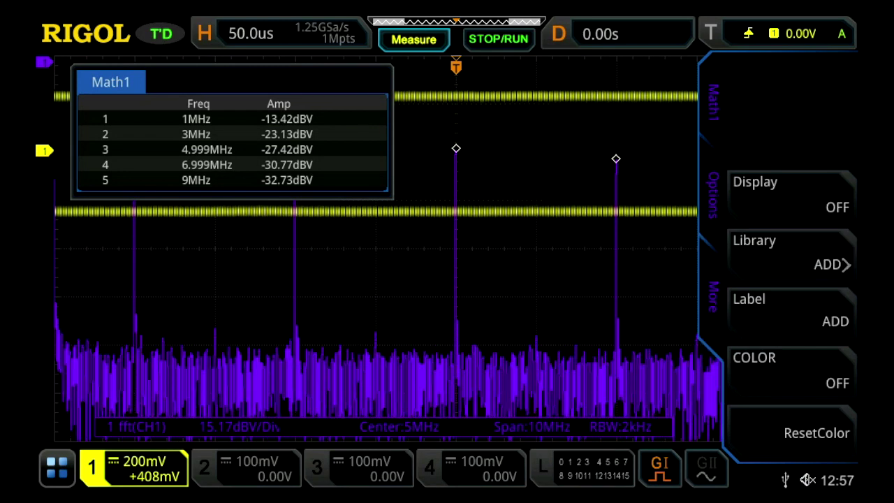
pyautogui.click(789, 370)
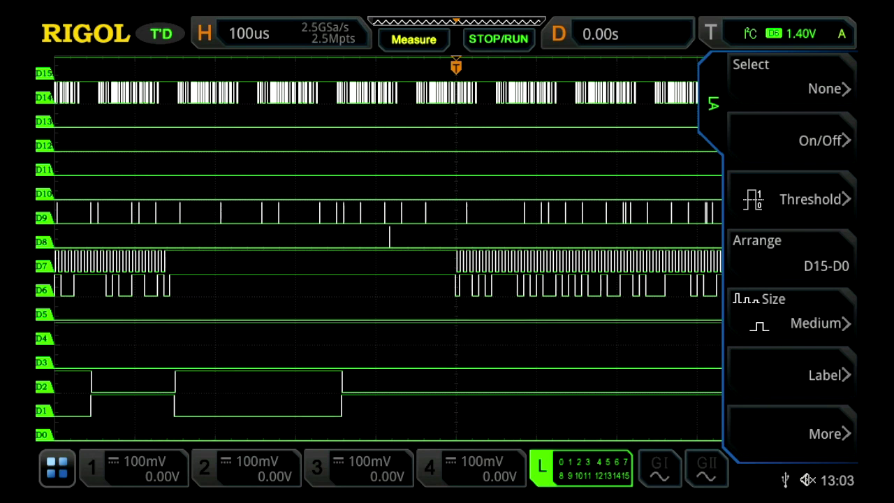
# - Turn off digital channels D15–D8 and bring up the Group1 channel checklist
pyautogui.click(824, 141)
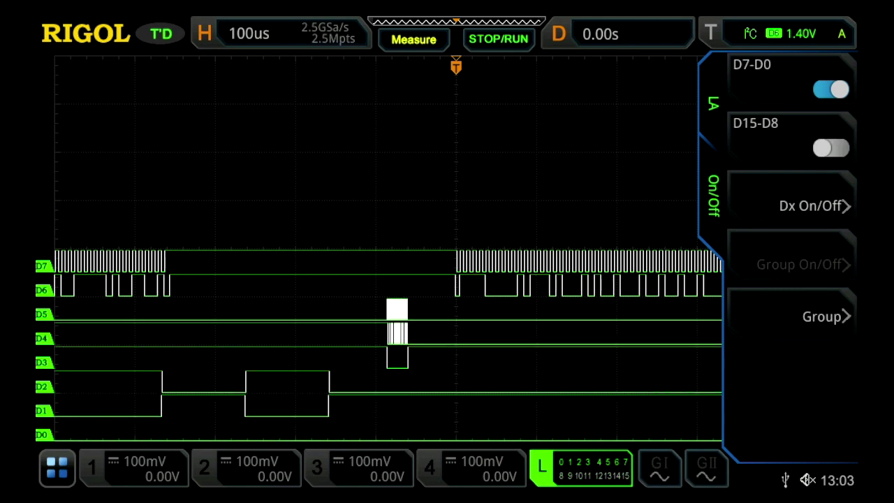
pyautogui.click(827, 316)
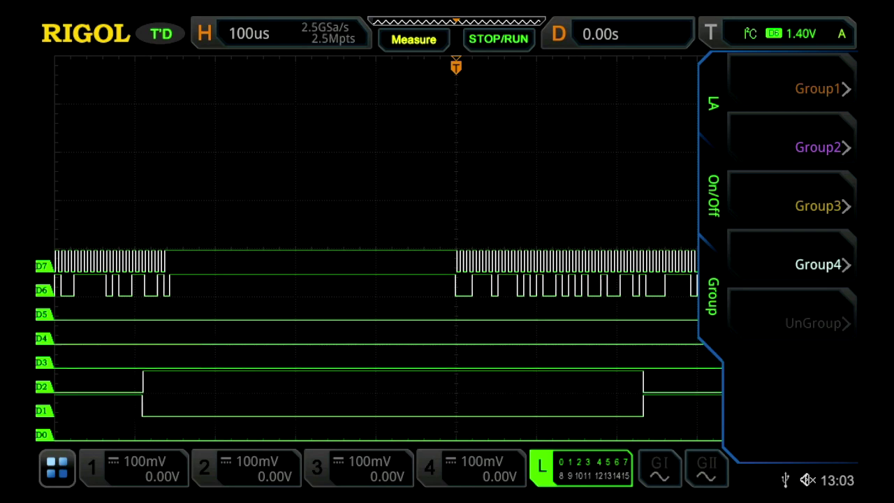
pyautogui.click(821, 89)
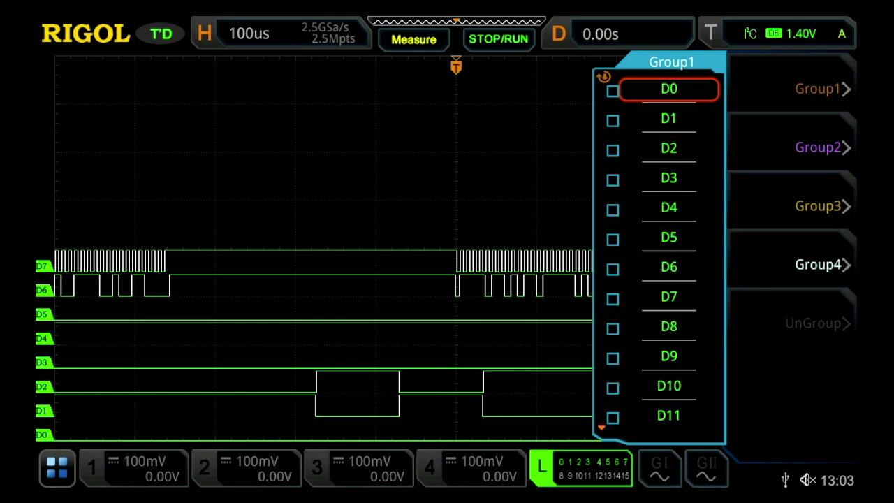
# - Add D7 and D6 to Group1 and switch Group1 display on
pyautogui.click(669, 296)
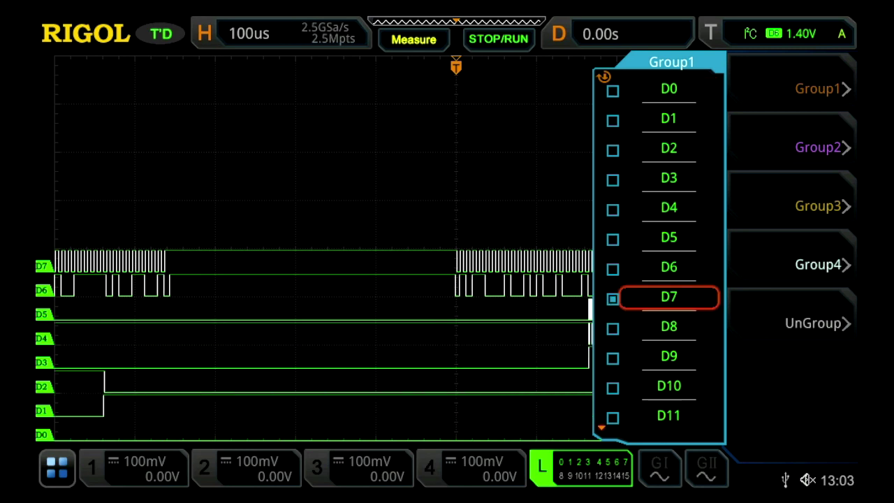
pyautogui.click(669, 267)
pyautogui.press('Escape')
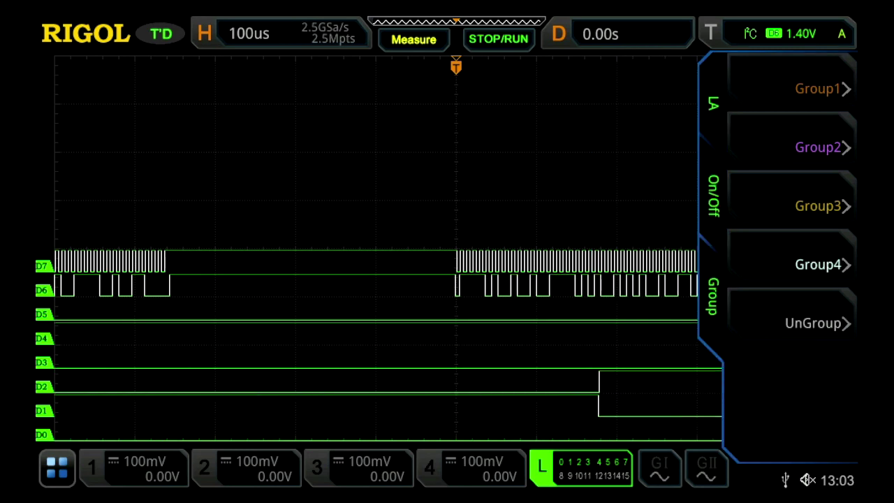
pyautogui.press('Escape')
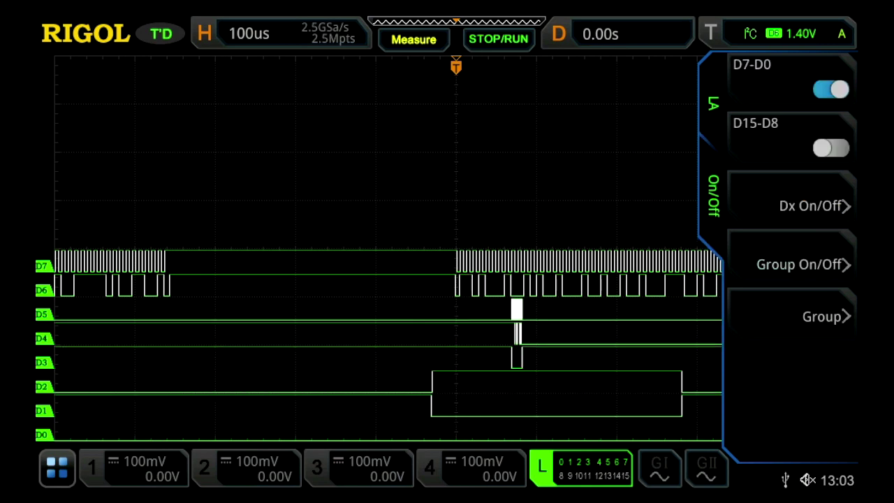
pyautogui.click(803, 265)
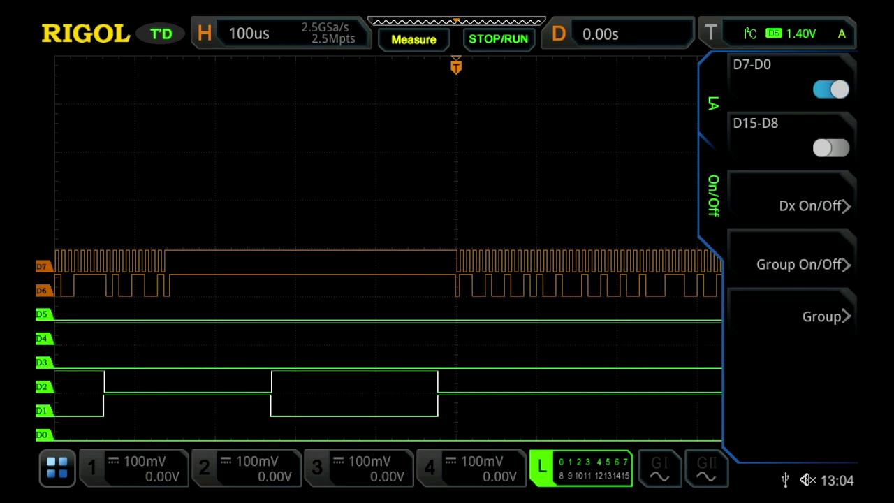
# - Set the digital trace size to Large and bring up the Label settings
pyautogui.press('Escape')
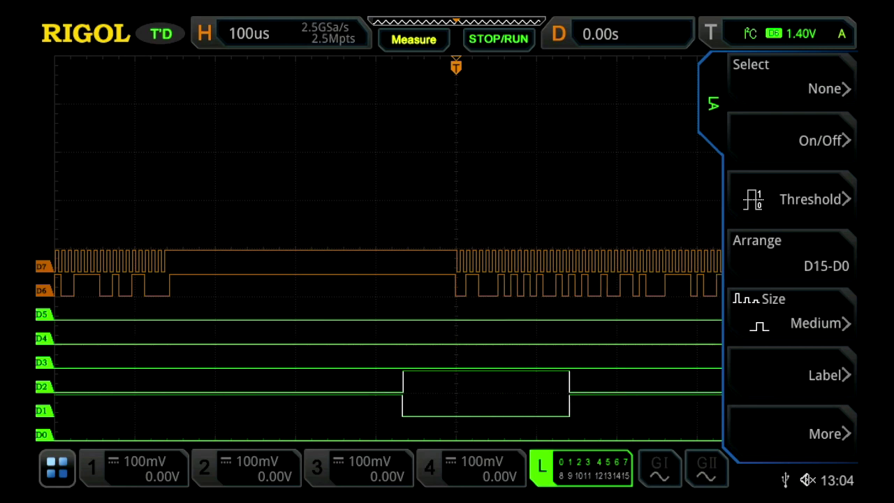
pyautogui.click(792, 315)
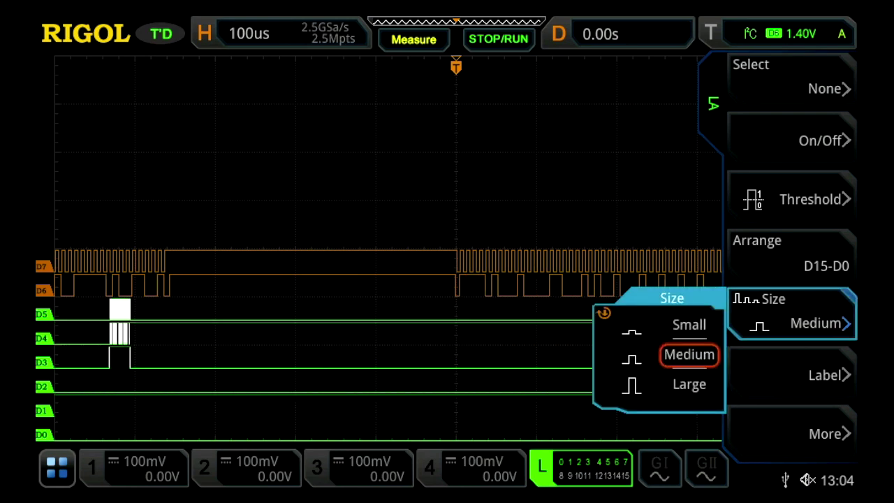
pyautogui.click(792, 314)
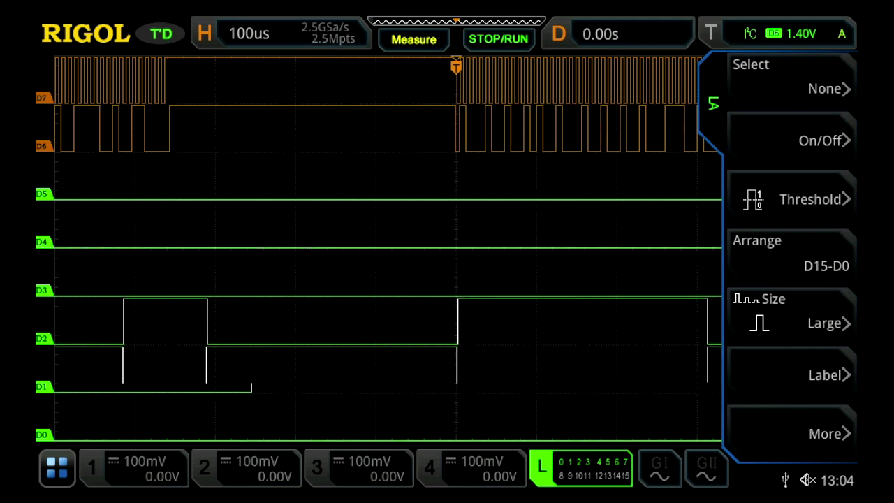
pyautogui.click(791, 375)
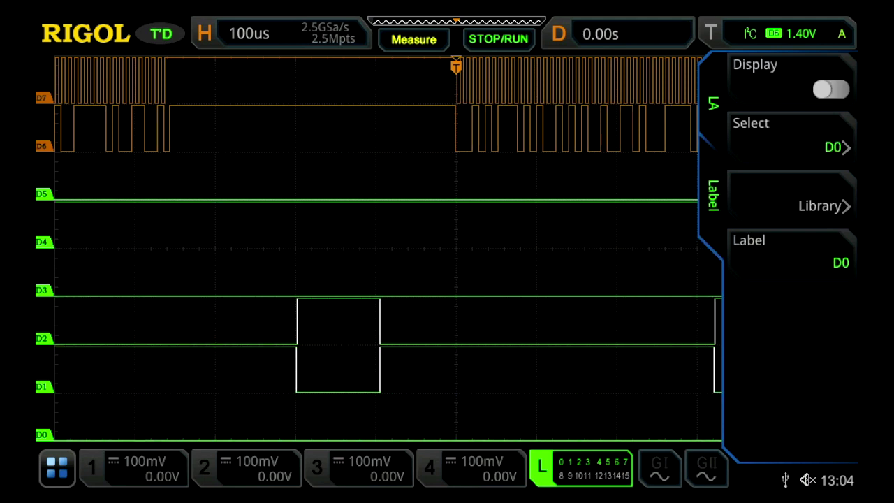
# - Turn label display on and label channel D7 as CLK from the library
pyautogui.click(831, 89)
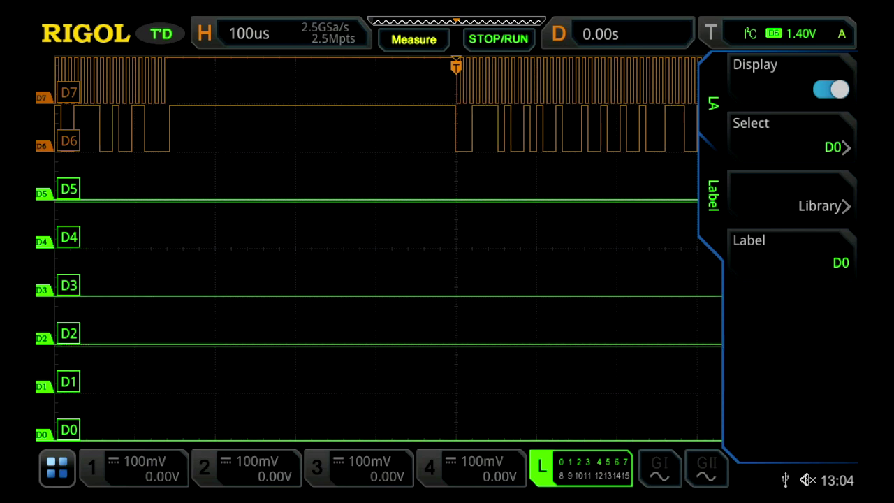
pyautogui.click(792, 136)
pyautogui.scroll(-1, 668, 251)
pyautogui.scroll(-3, 668, 251)
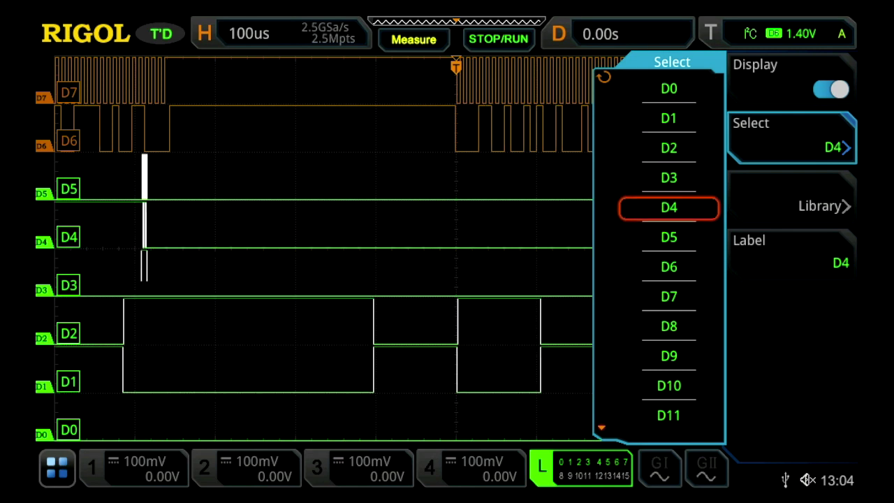
pyautogui.scroll(-2, 669, 252)
pyautogui.scroll(-1, 669, 282)
pyautogui.press('Return')
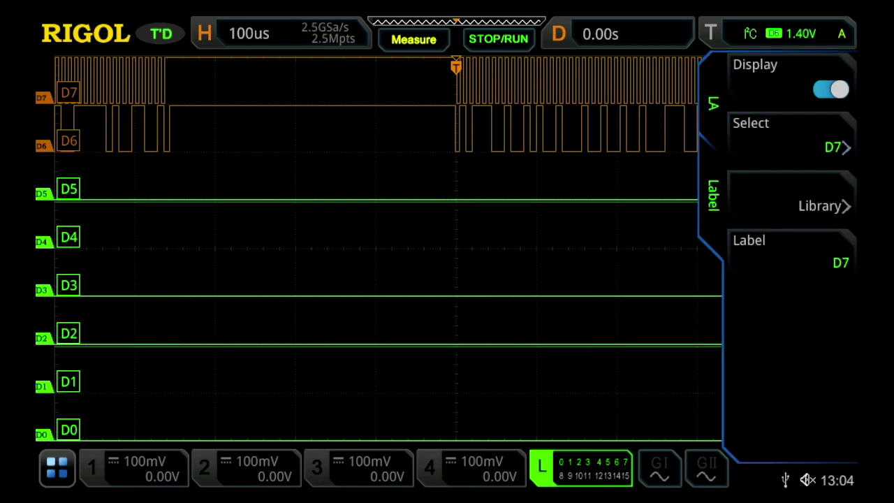
pyautogui.click(791, 198)
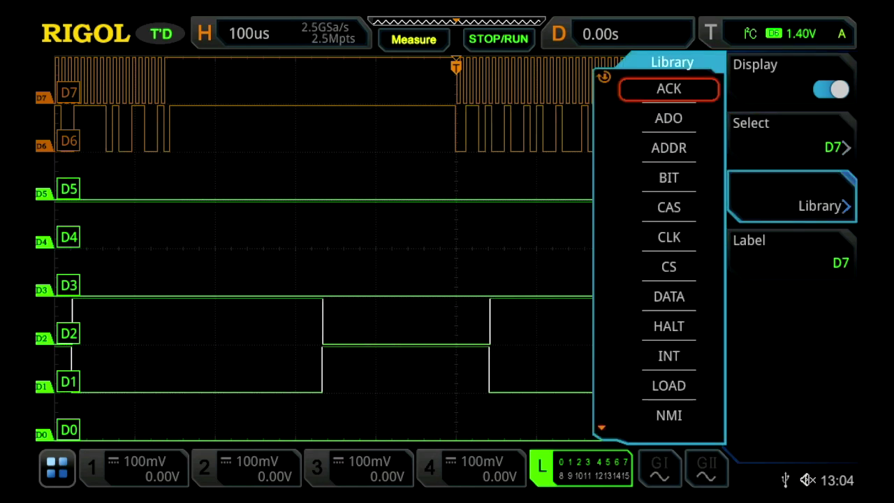
pyautogui.click(669, 236)
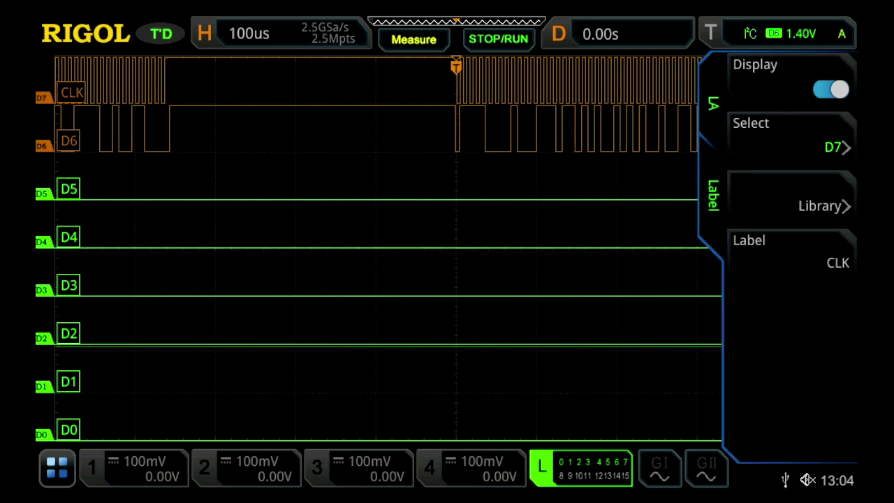
# - Label channel D6 as DATA from the label library
pyautogui.click(791, 136)
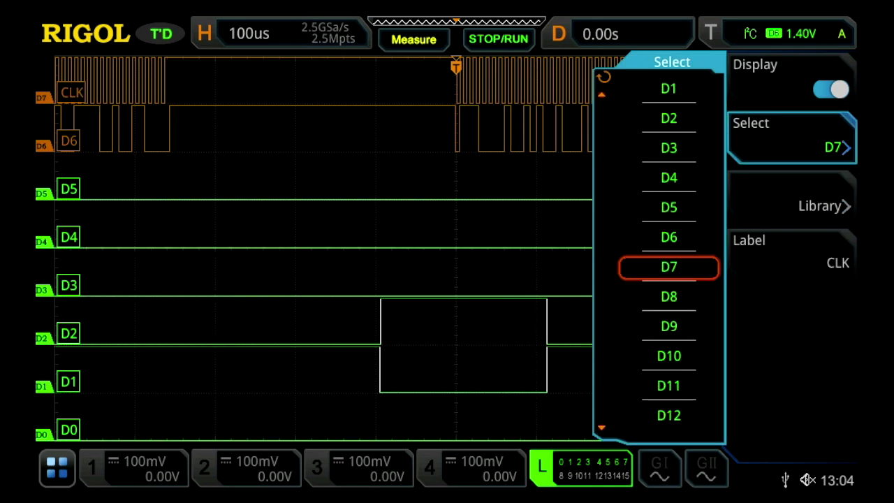
pyautogui.click(669, 235)
pyautogui.click(792, 197)
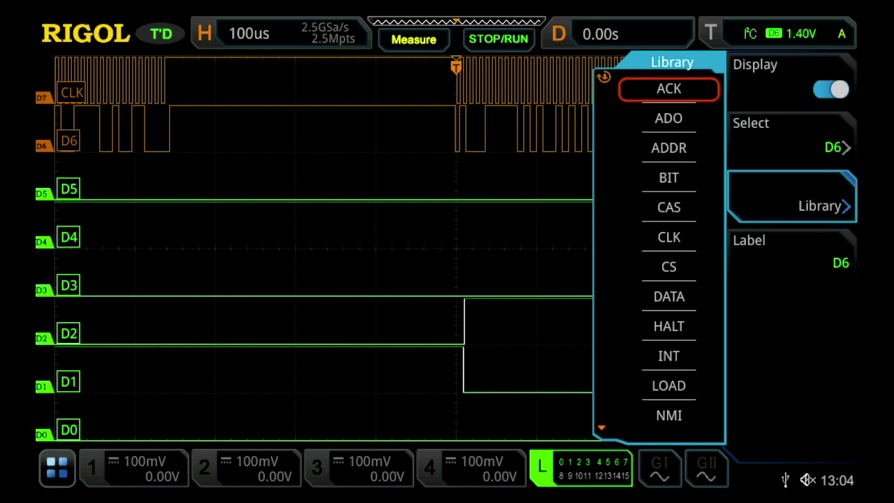
pyautogui.click(669, 296)
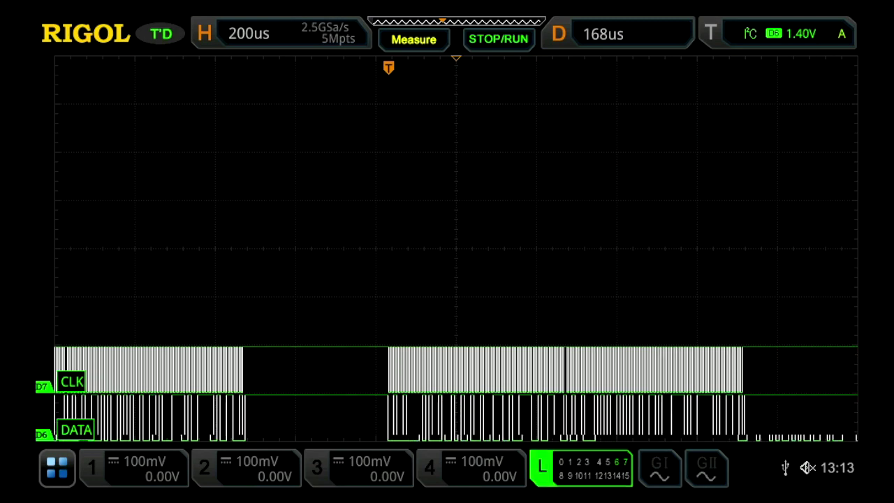
# - Set Decoder 1's bus type to I2C and switch the bus decode on
pyautogui.click(56, 467)
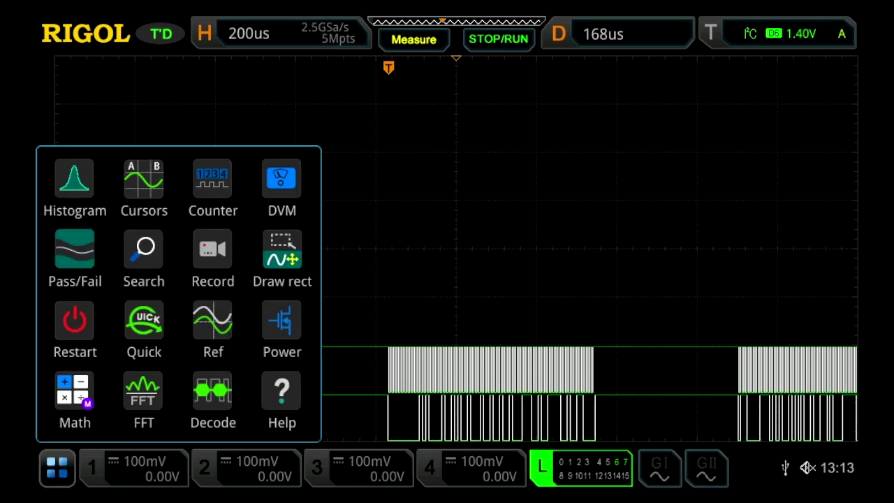
pyautogui.click(213, 395)
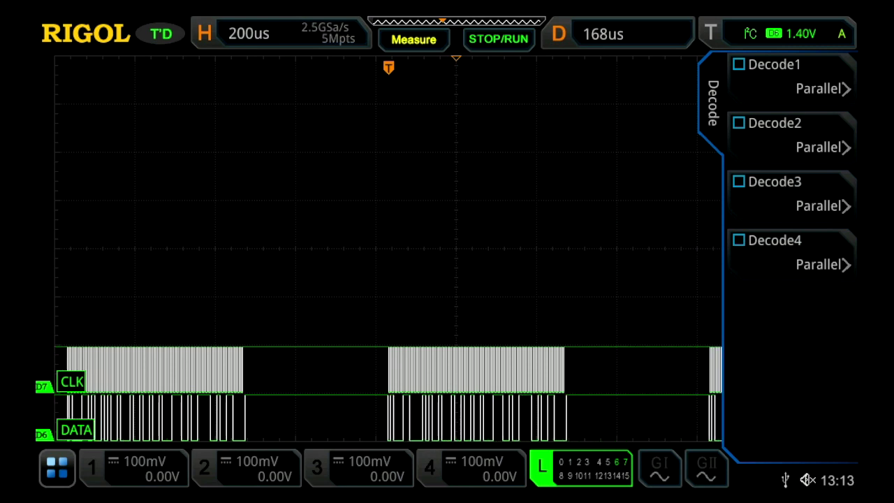
pyautogui.click(790, 76)
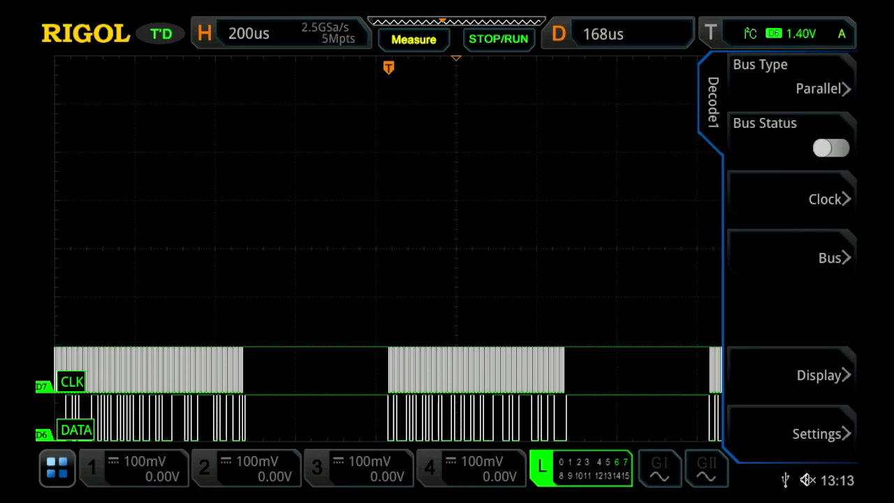
pyautogui.click(792, 76)
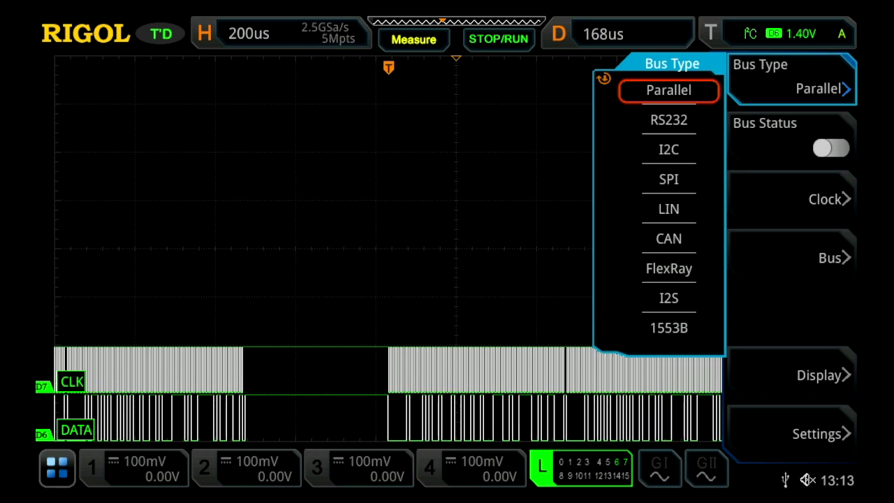
pyautogui.press('Down')
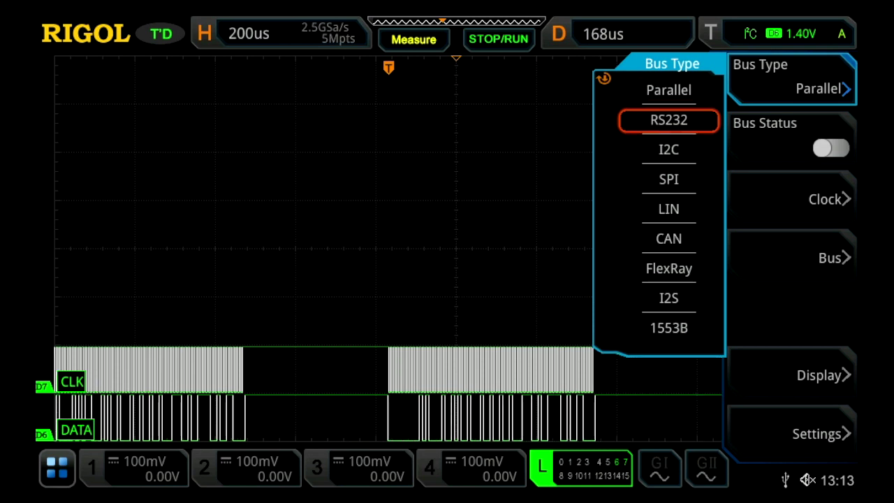
pyautogui.press('Down')
pyautogui.press('Return')
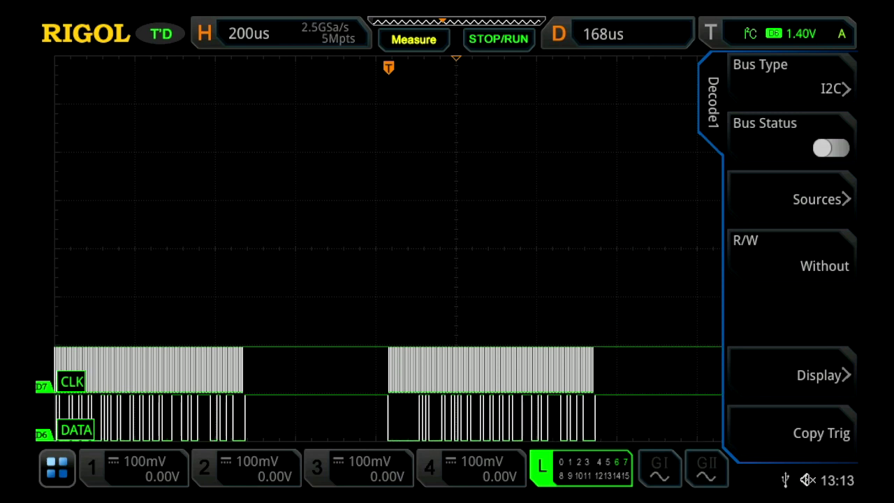
pyautogui.click(831, 147)
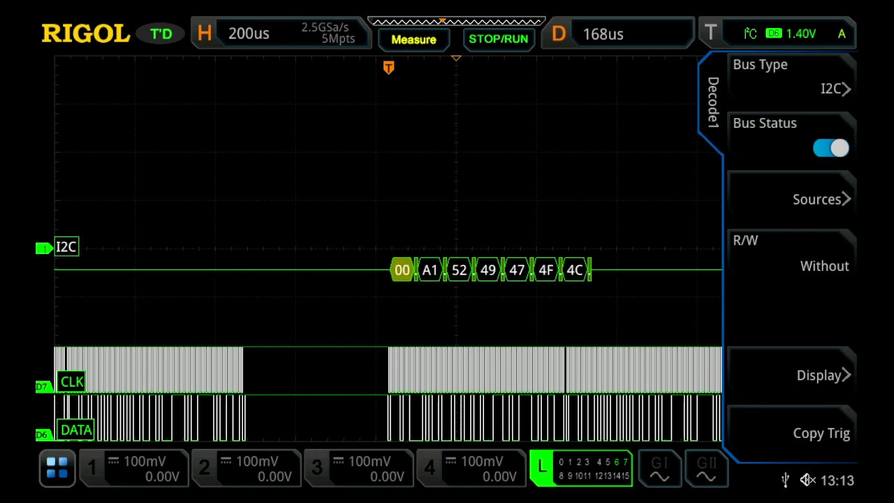
# - Set the I2C decode display format to ASCII
pyautogui.click(825, 375)
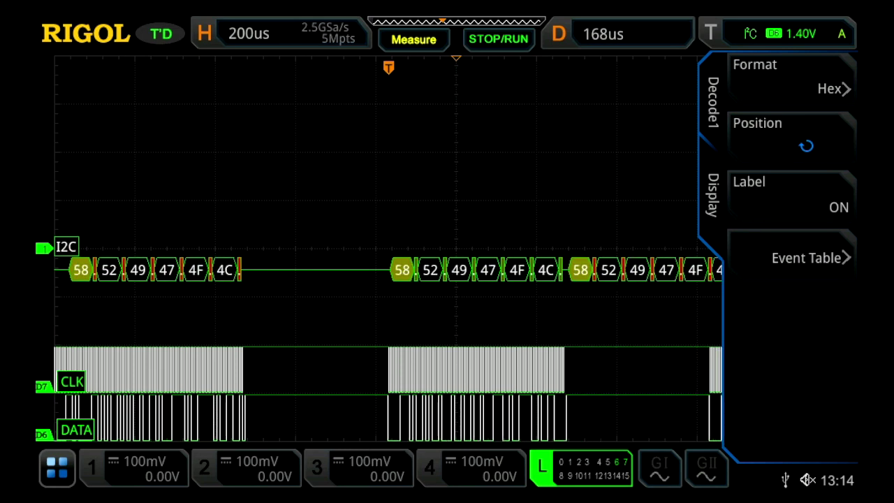
pyautogui.click(791, 77)
pyautogui.scroll(-3, 669, 135)
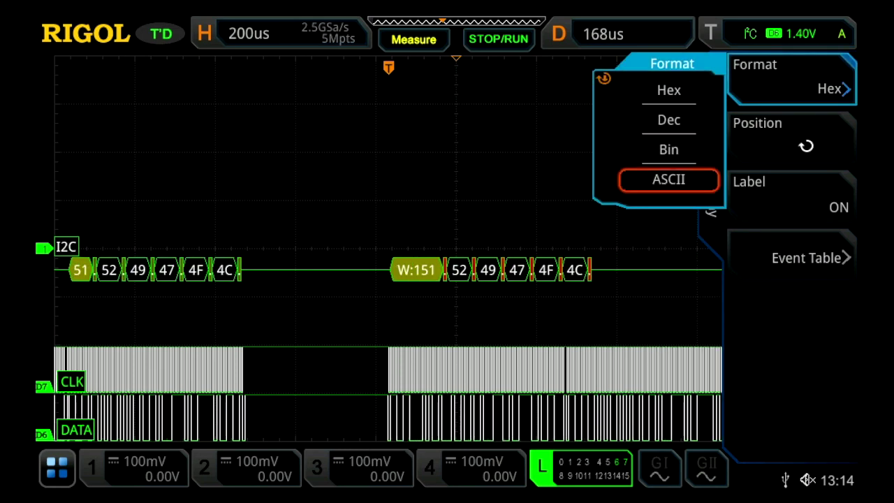
pyautogui.press('Return')
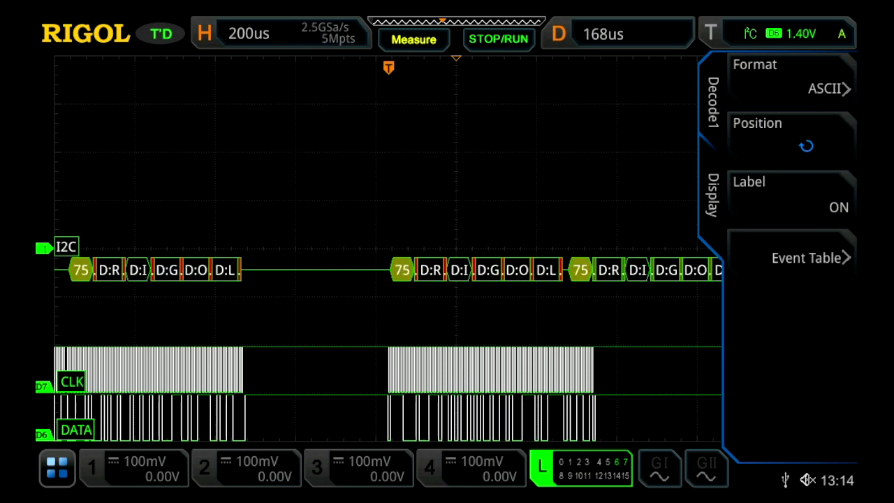
# - Set the timebase to 100 µs/div, shift the horizontal delay, and show event table settings
pyautogui.scroll(1, 387, 280)
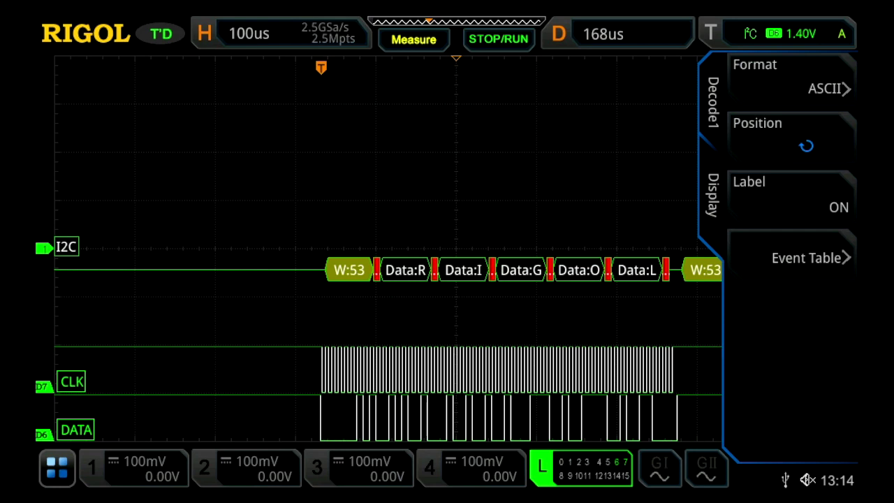
pyautogui.hscroll(1, 387, 279)
pyautogui.hscroll(2, 387, 280)
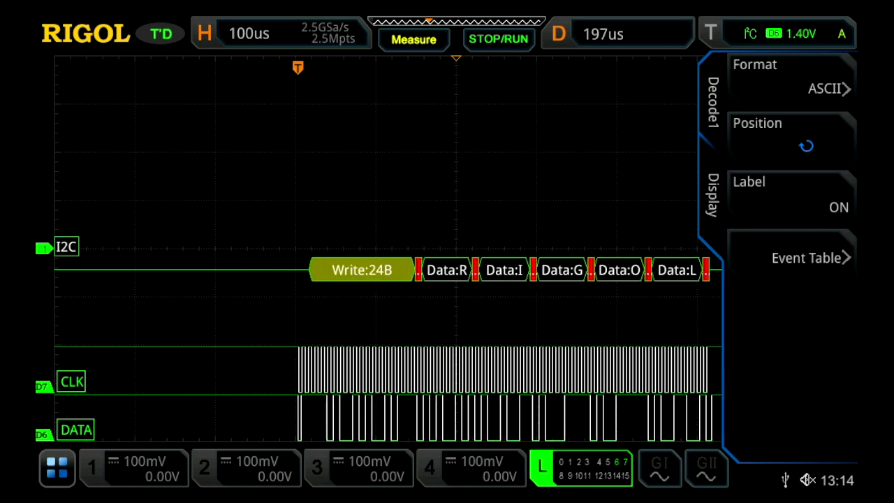
pyautogui.hscroll(3, 388, 280)
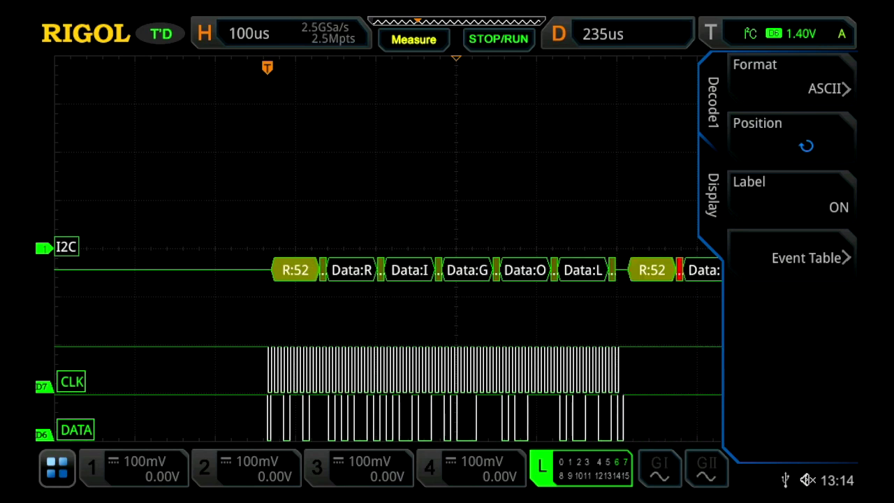
pyautogui.click(810, 257)
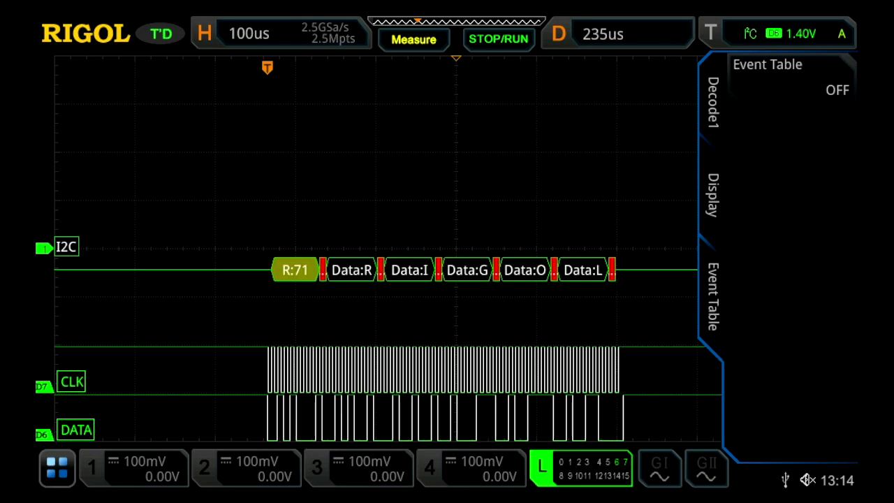
# - Set the timebase to 1 ms, enable the event table in ASC format, and view the Payload grid
pyautogui.scroll(-5, 378, 252)
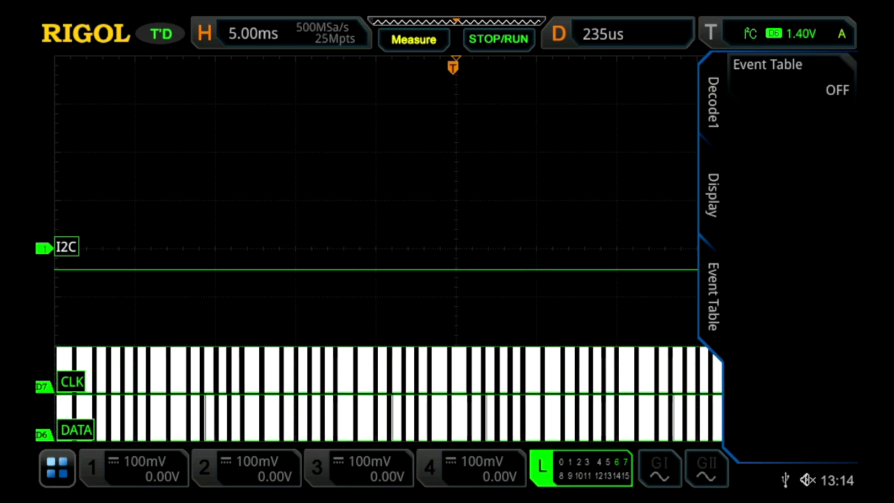
pyautogui.scroll(1, 377, 251)
pyautogui.scroll(1, 377, 252)
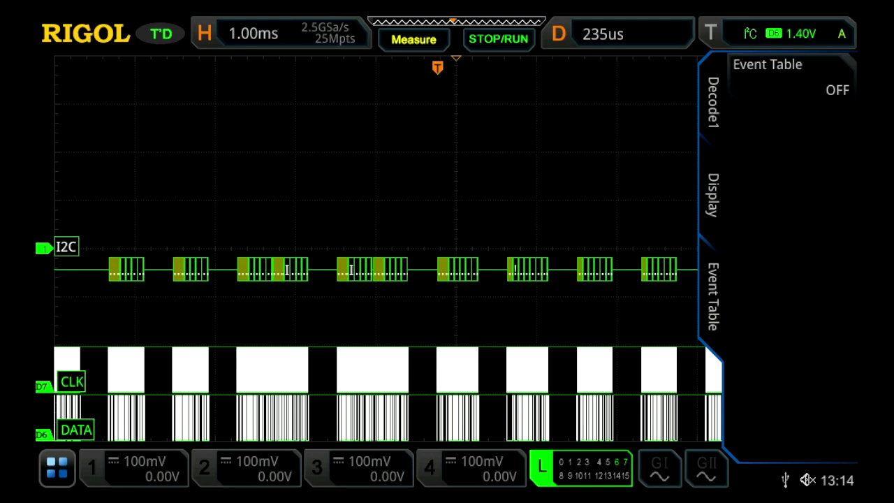
pyautogui.click(793, 77)
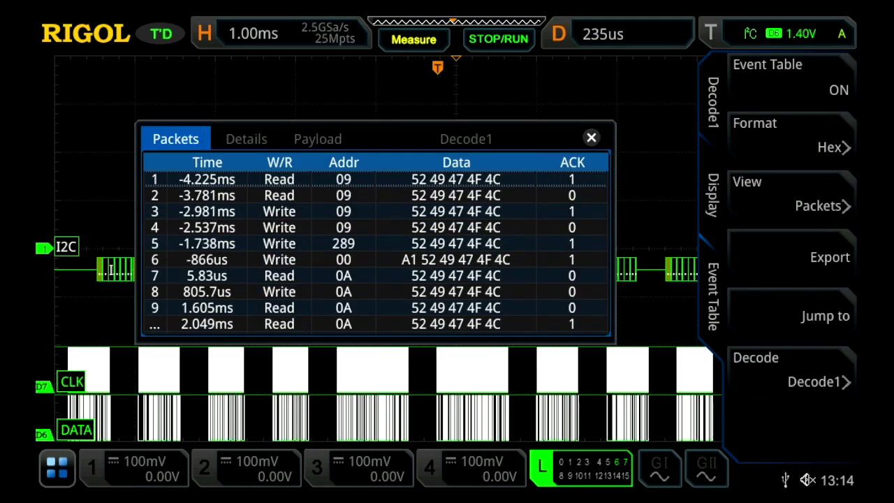
pyautogui.click(792, 135)
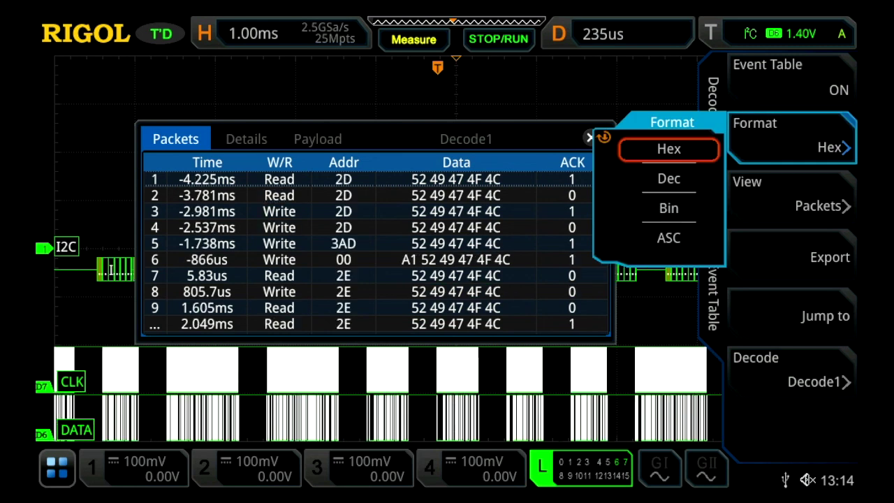
pyautogui.click(669, 238)
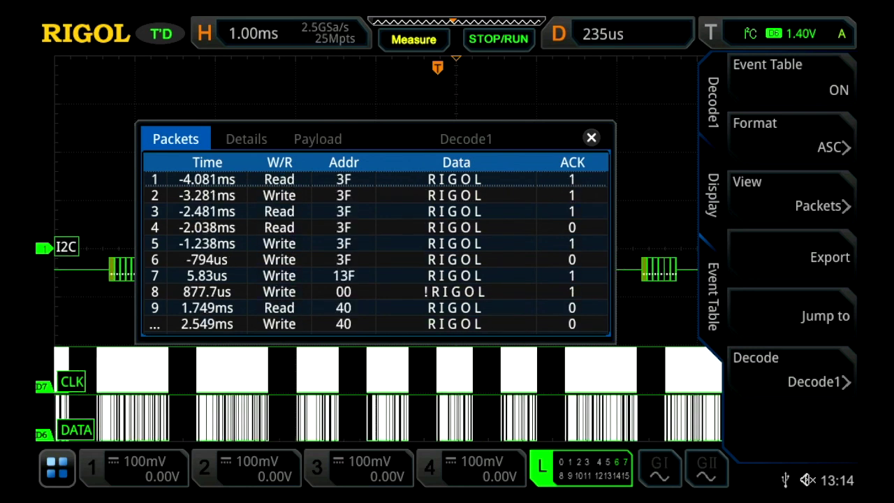
pyautogui.click(318, 139)
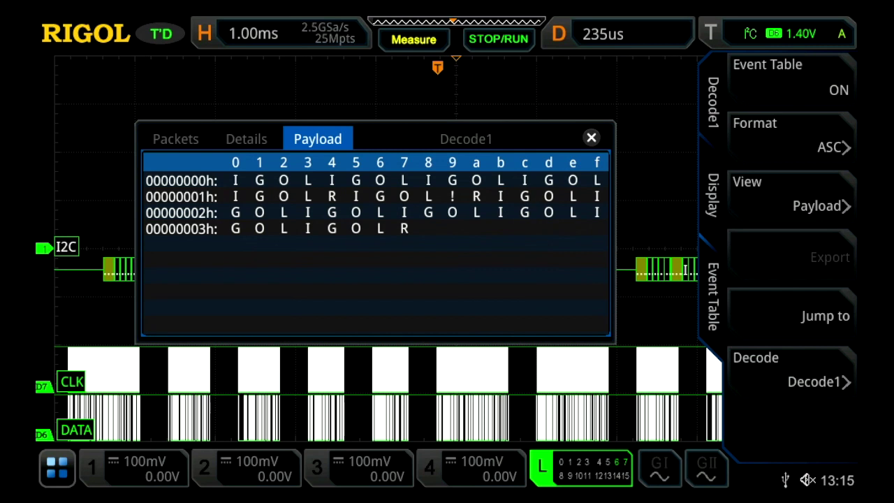
# - Stop acquisition and jump the waveform to packet 3 in the Packets list
pyautogui.press('space')
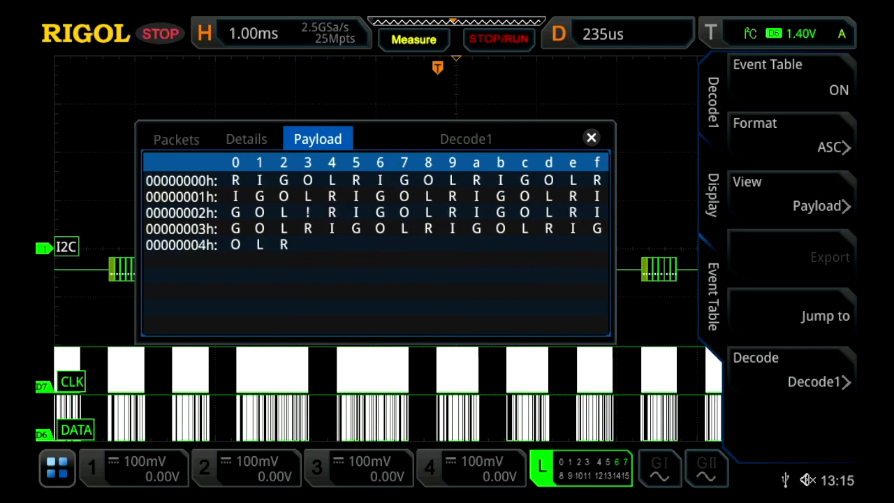
pyautogui.click(175, 139)
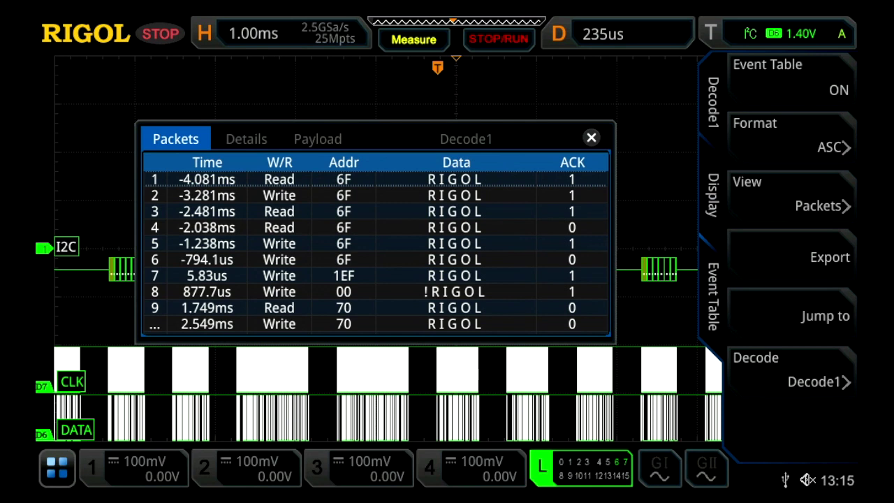
pyautogui.press('Down')
pyautogui.press('Down')
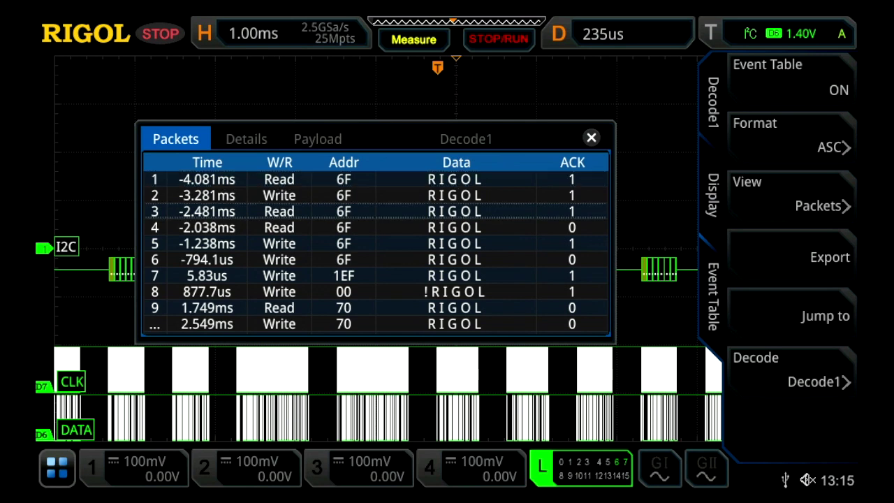
pyautogui.press('Return')
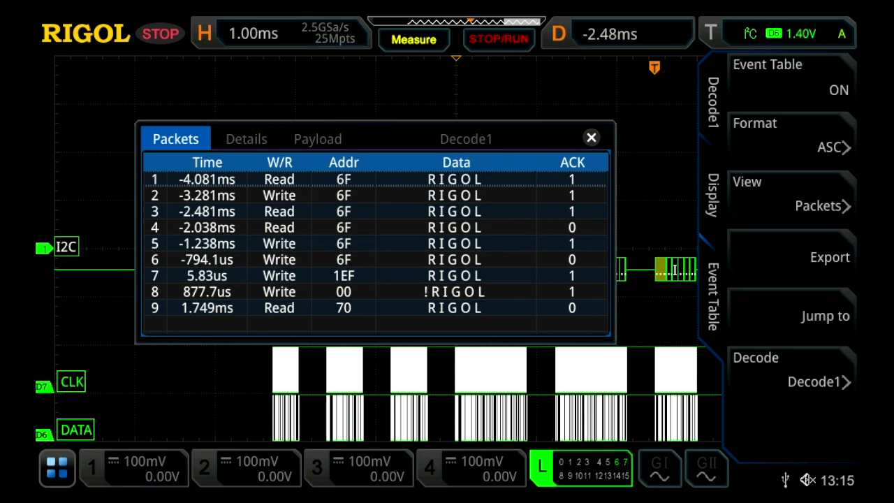
# - Close the event table and narrow the timebase to 200 µs/div
pyautogui.click(591, 137)
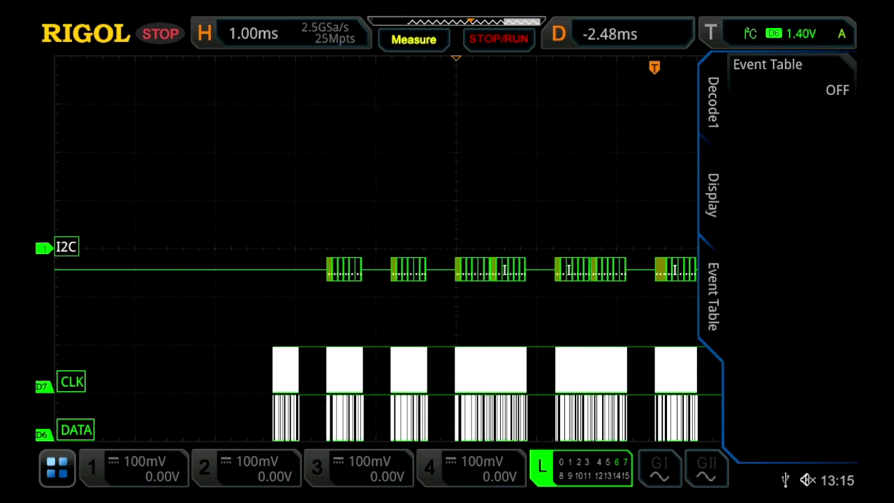
pyautogui.scroll(1, 378, 245)
pyautogui.scroll(1, 377, 245)
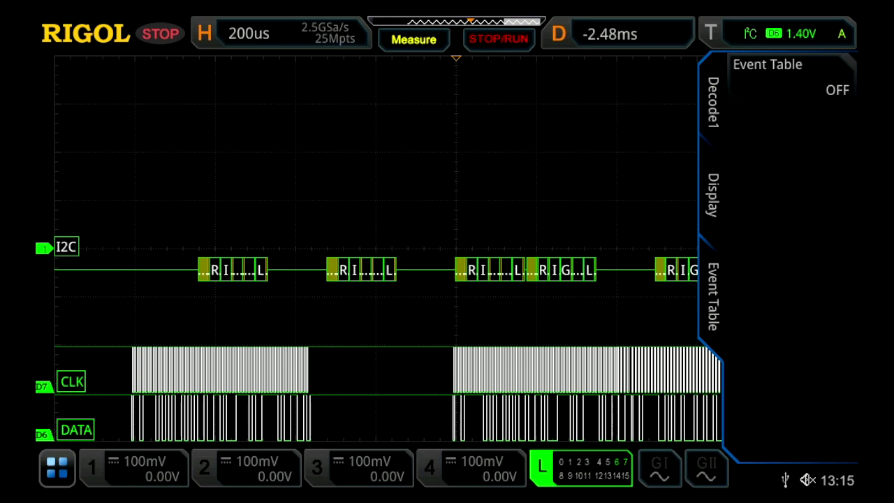